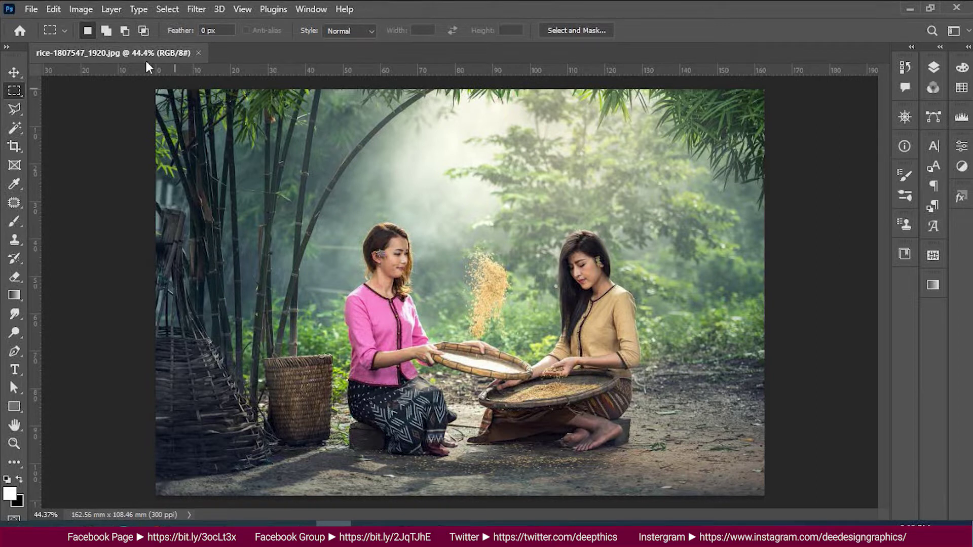
# Convert the photo from RGB to Grayscale mode, discarding its color information
pyautogui.click(87, 11)
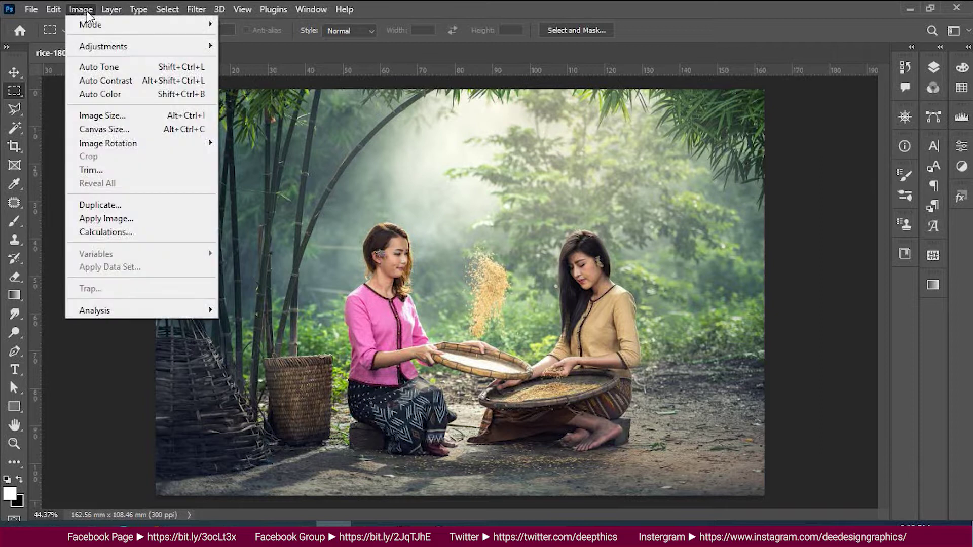
pyautogui.moveTo(98, 31)
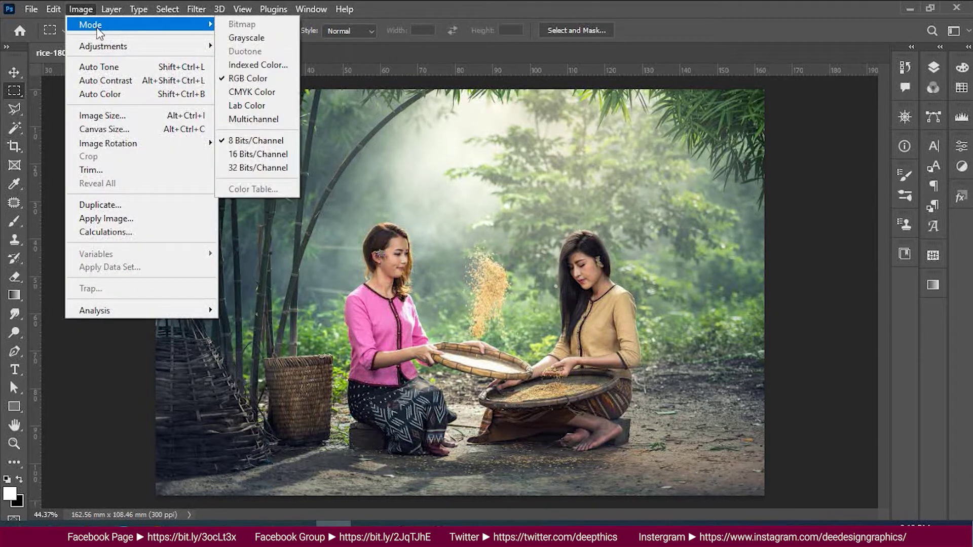
pyautogui.click(265, 39)
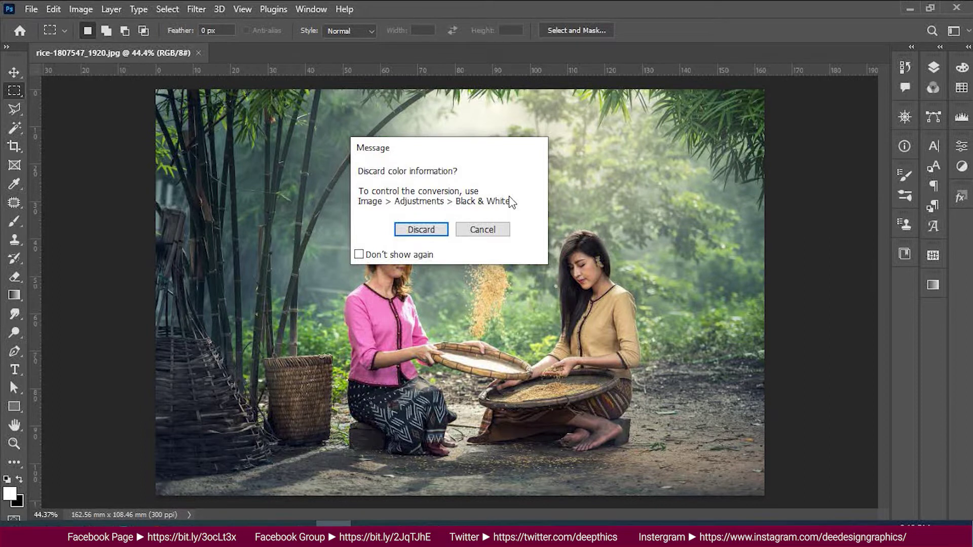
pyautogui.click(417, 234)
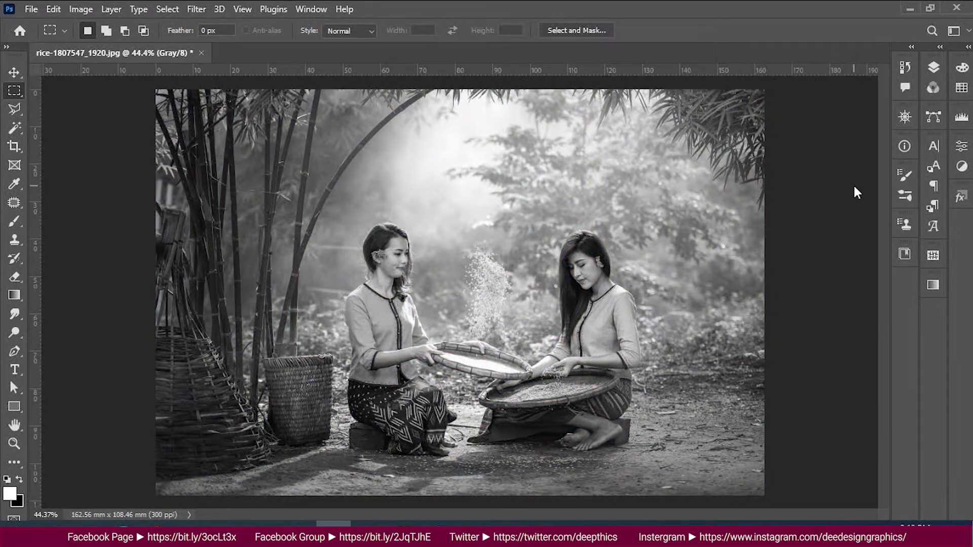
# Open the Duotone options for the grayscale image and move the dialog clear of the photo
pyautogui.click(80, 9)
pyautogui.moveTo(88, 28)
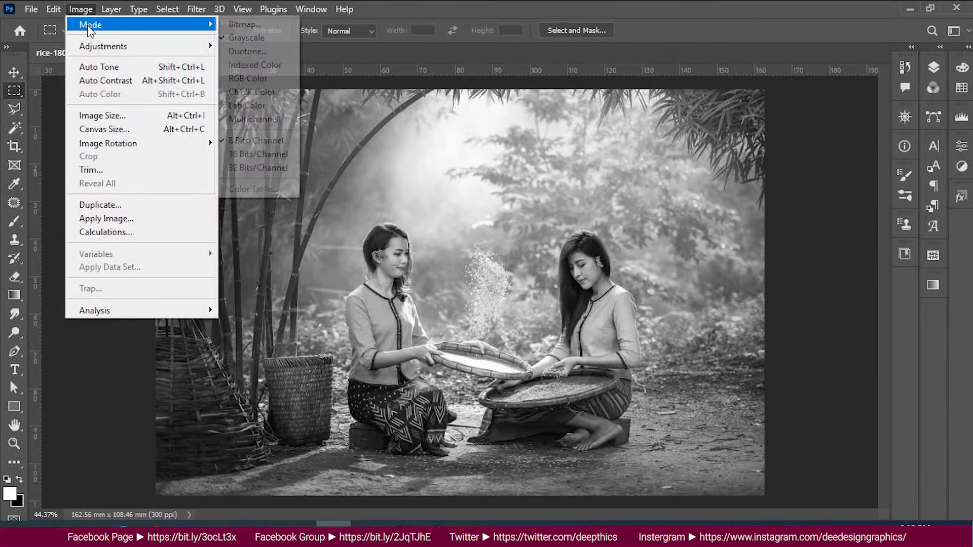
pyautogui.click(256, 52)
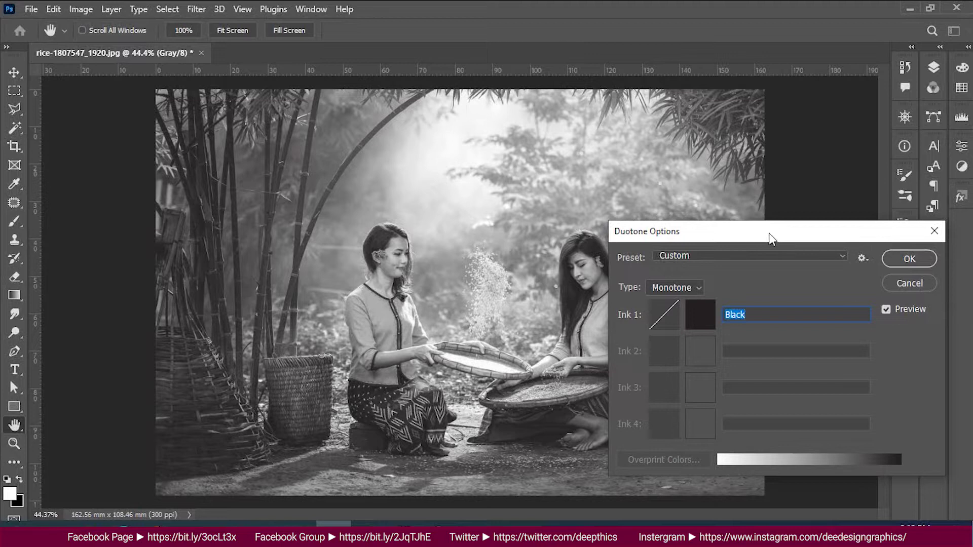
pyautogui.moveTo(769, 233); pyautogui.dragTo(799, 232)
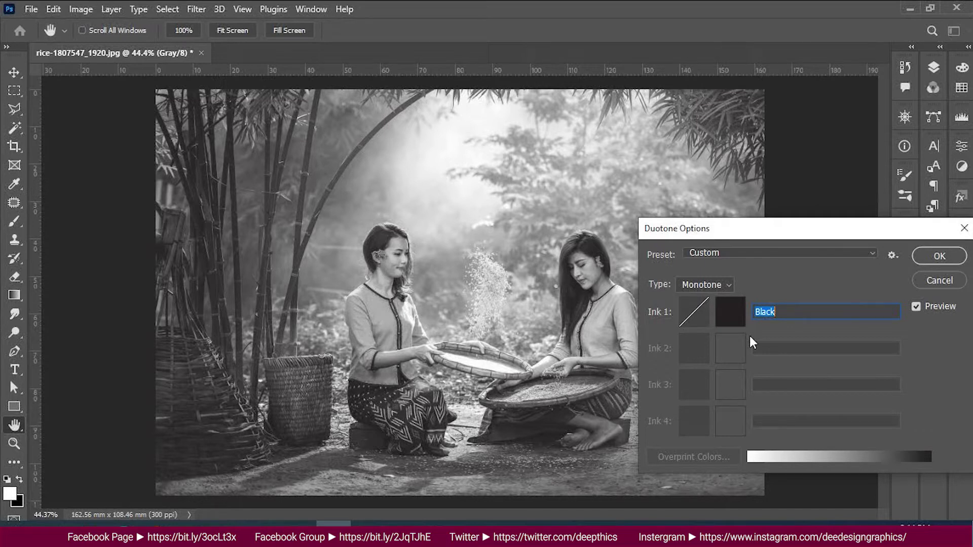
# Try red and magenta shades such as ab1365 as the monotone Ink 1 color, and cancel the color choice
pyautogui.click(728, 312)
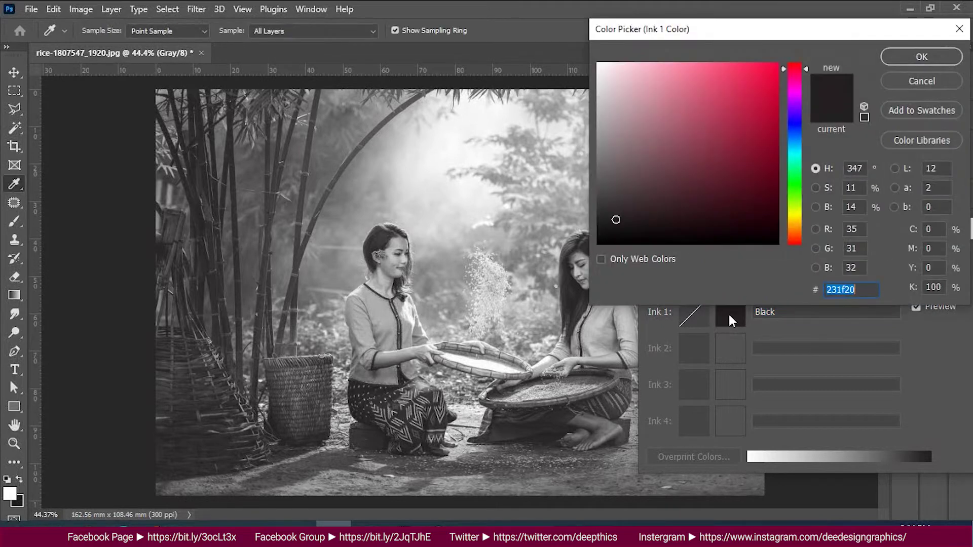
pyautogui.click(728, 96)
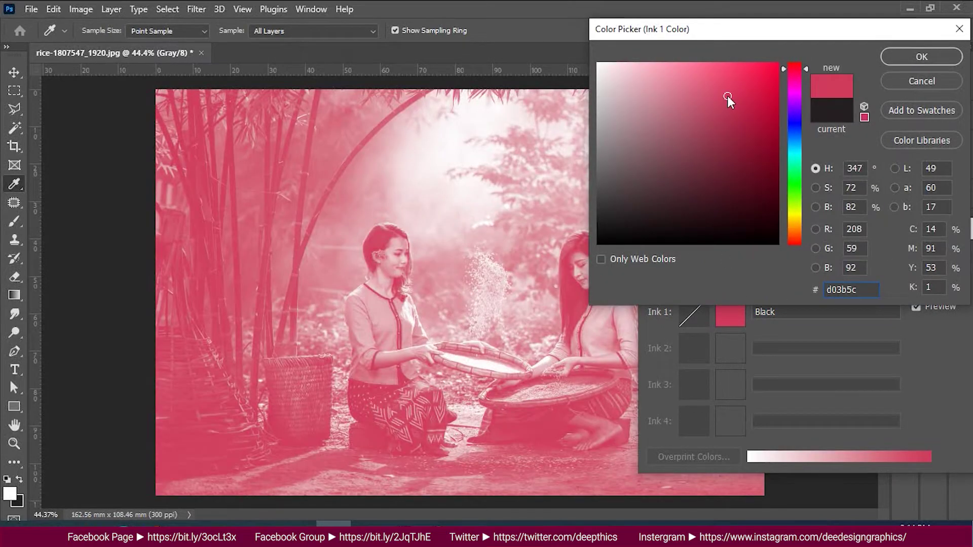
pyautogui.click(744, 136)
pyautogui.click(758, 121)
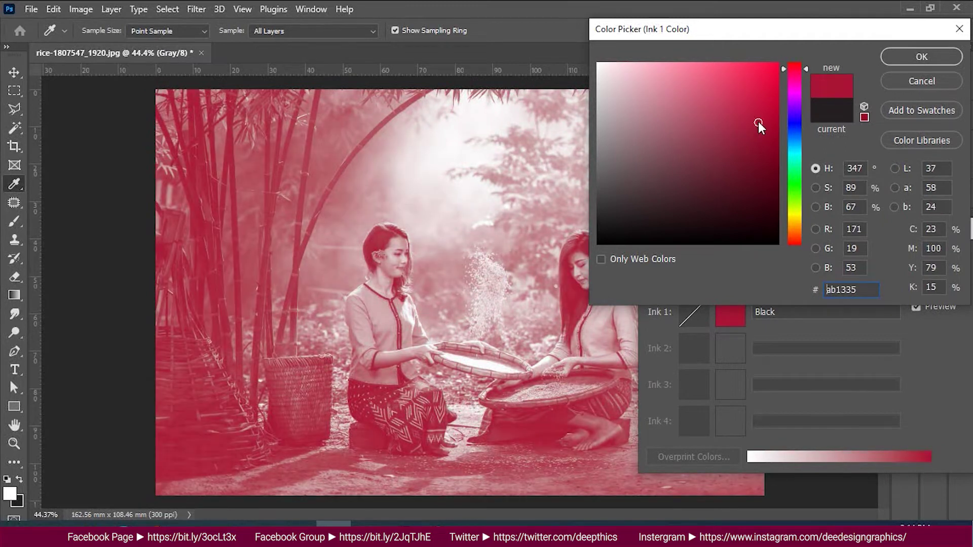
pyautogui.click(798, 127)
pyautogui.moveTo(792, 151); pyautogui.dragTo(788, 77)
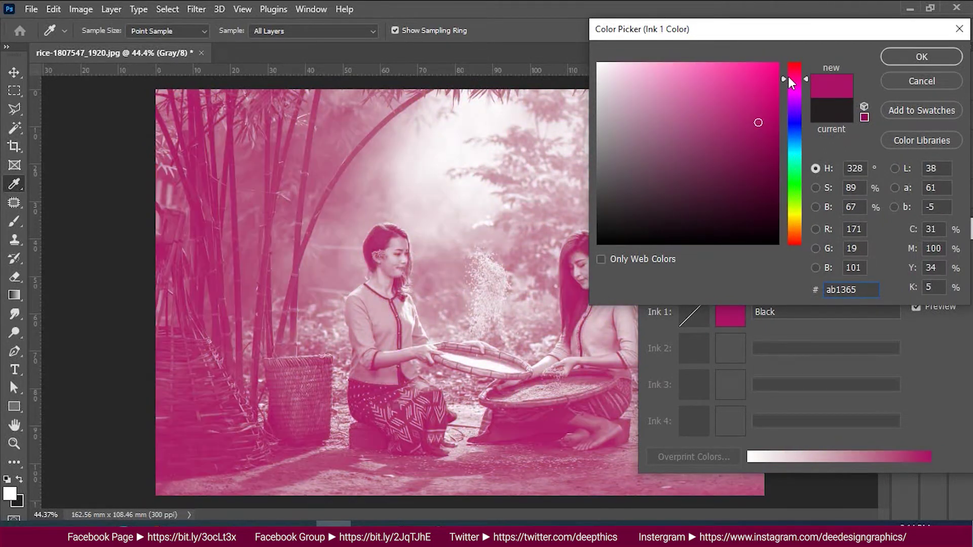
pyautogui.click(919, 80)
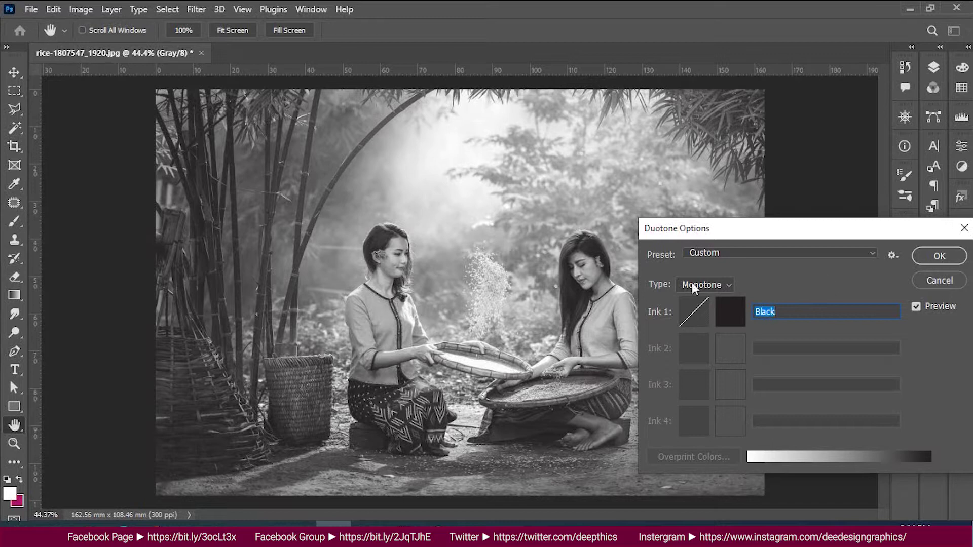
# Switch the type to Duotone and try bright red f01414 as the Ink 2 color
pyautogui.click(719, 285)
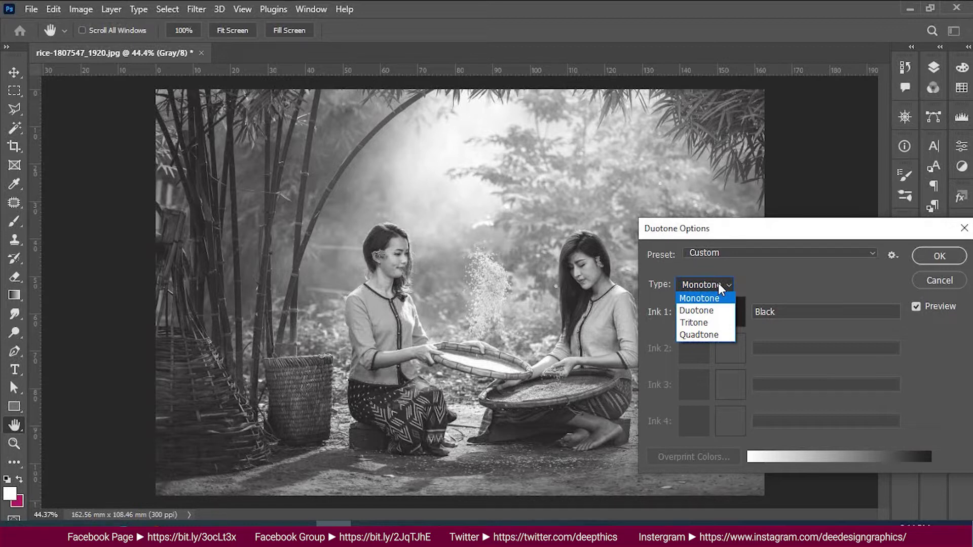
pyautogui.click(704, 310)
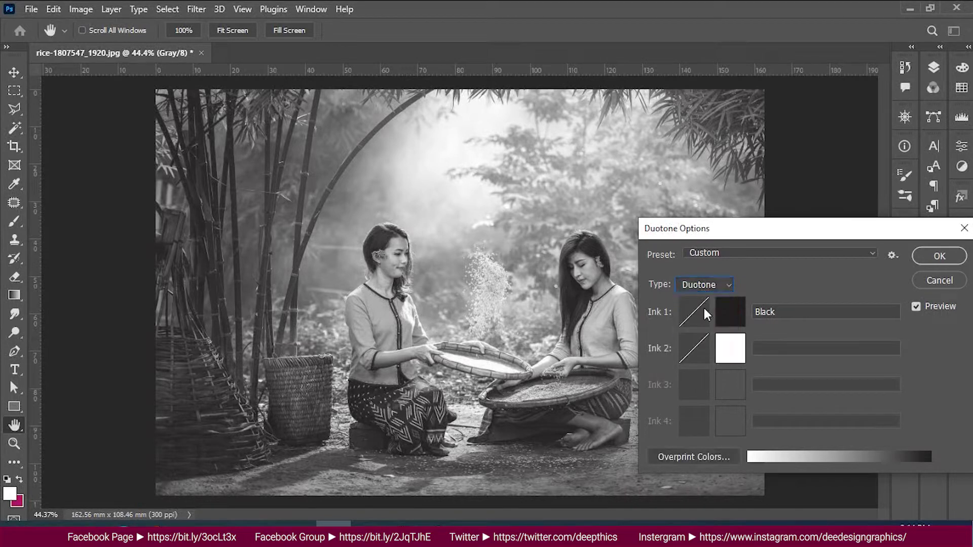
pyautogui.click(730, 348)
pyautogui.click(725, 99)
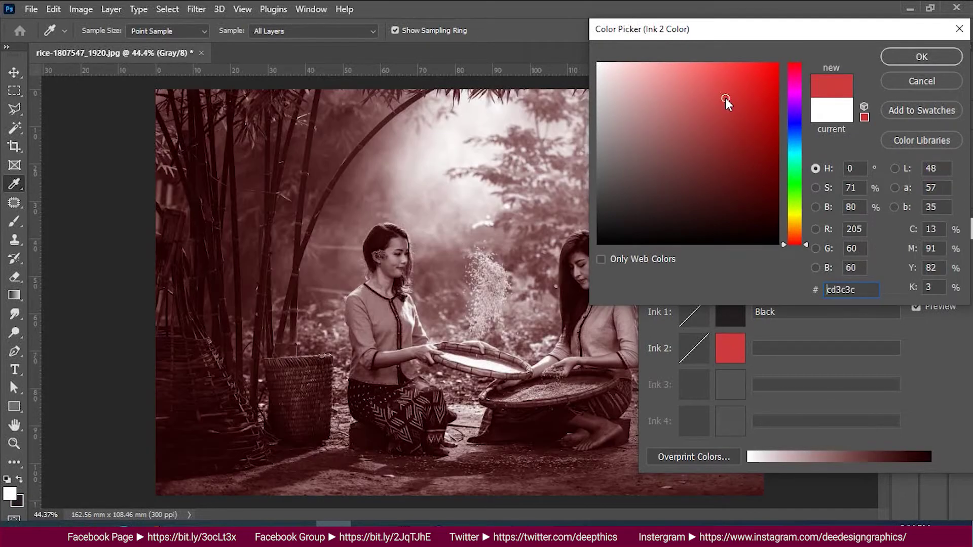
pyautogui.moveTo(728, 99); pyautogui.dragTo(762, 81)
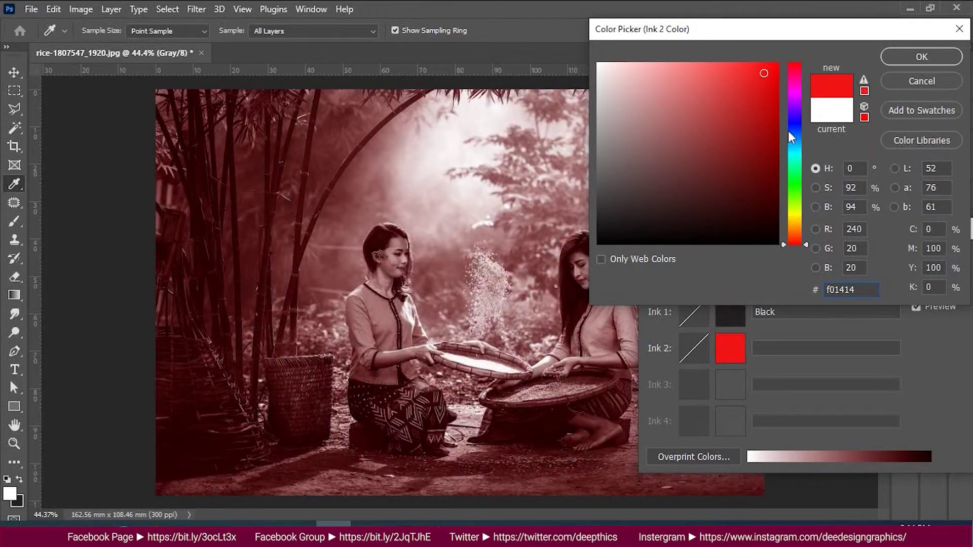
# Set the Ink 2 color to green 72ea29 and name the ink "green"
pyautogui.click(676, 66)
pyautogui.click(794, 120)
pyautogui.click(794, 177)
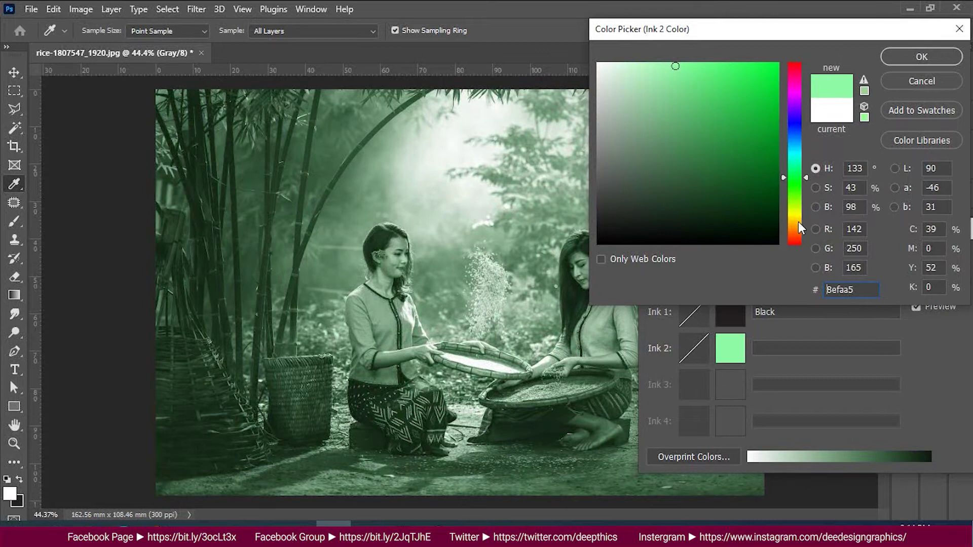
pyautogui.click(798, 211)
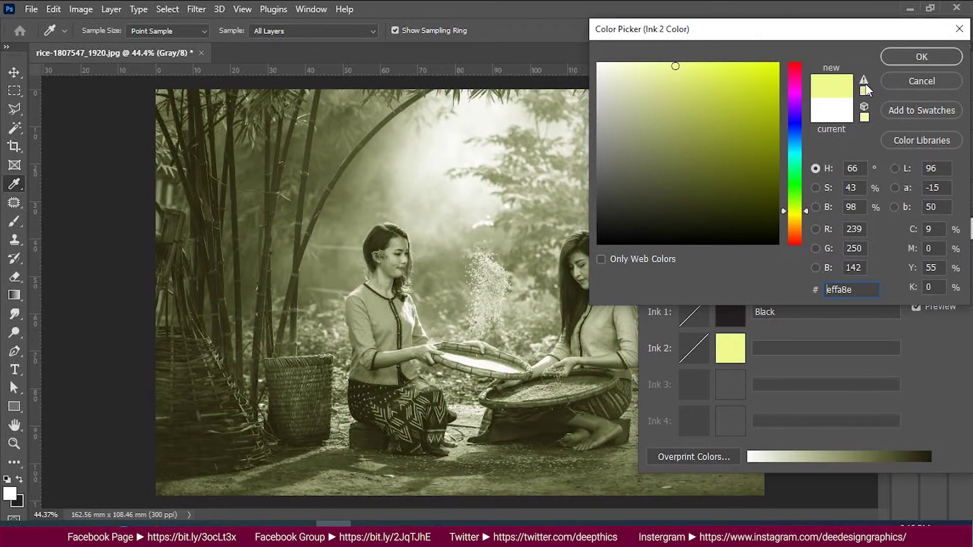
pyautogui.click(746, 79)
pyautogui.click(795, 195)
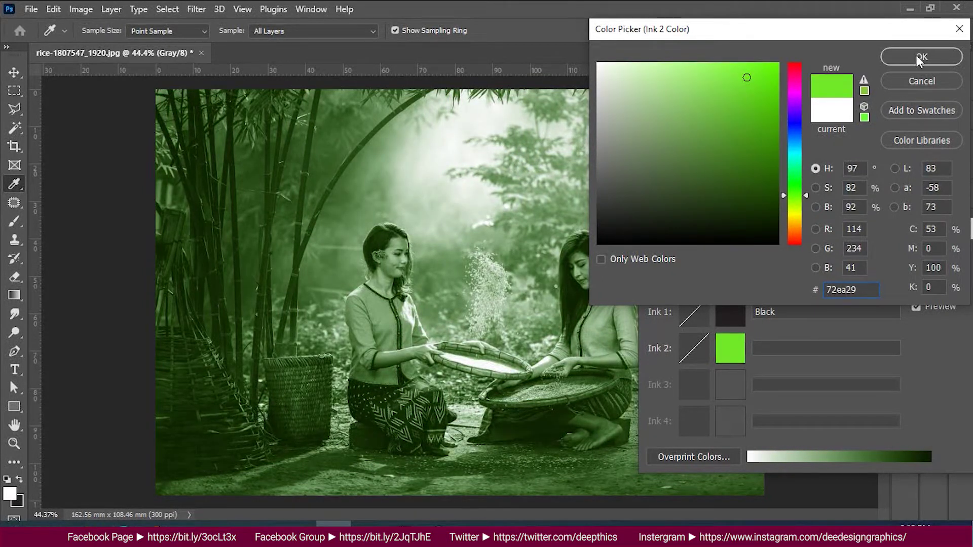
pyautogui.click(891, 56)
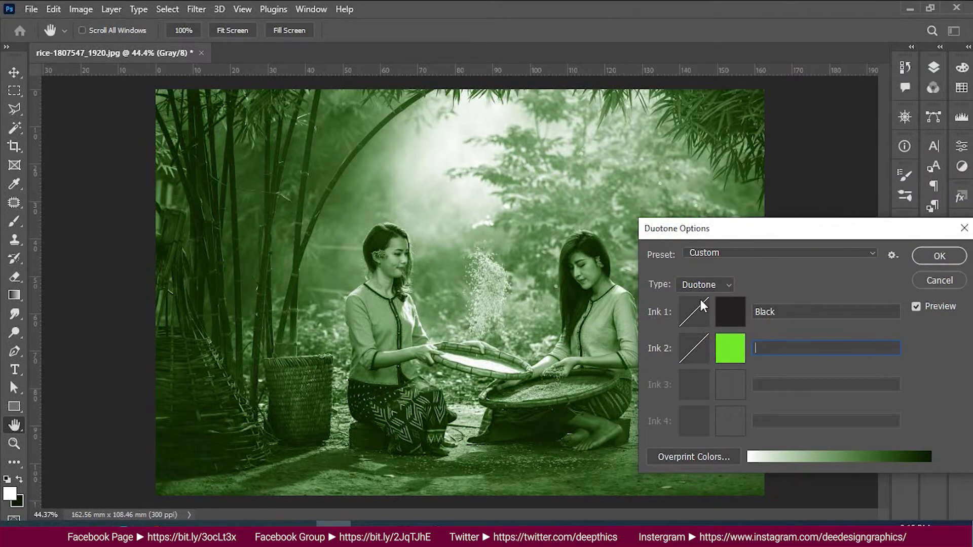
pyautogui.write('green')
# Try pink, blue and red for Ink 1 and set its color to blue-violet 500aef
pyautogui.click(730, 314)
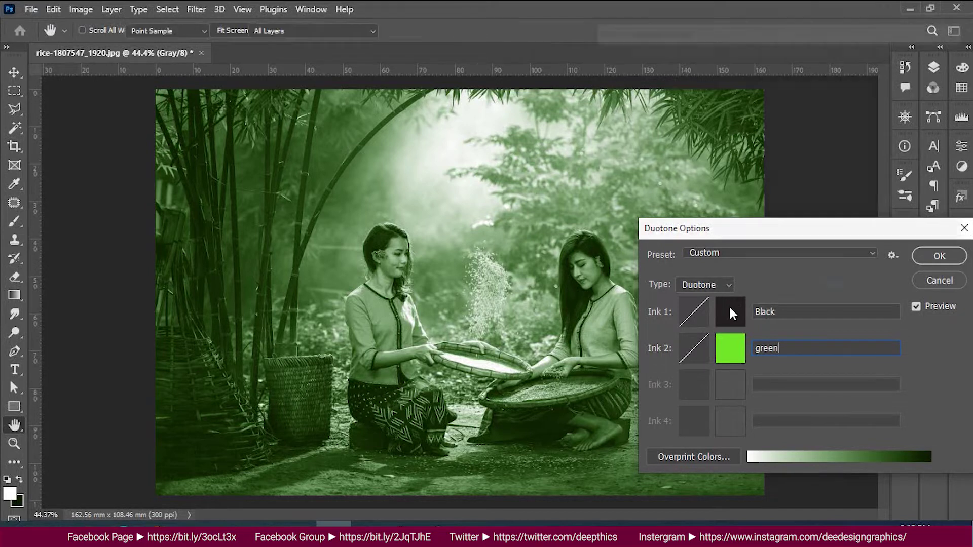
pyautogui.click(694, 103)
pyautogui.click(732, 85)
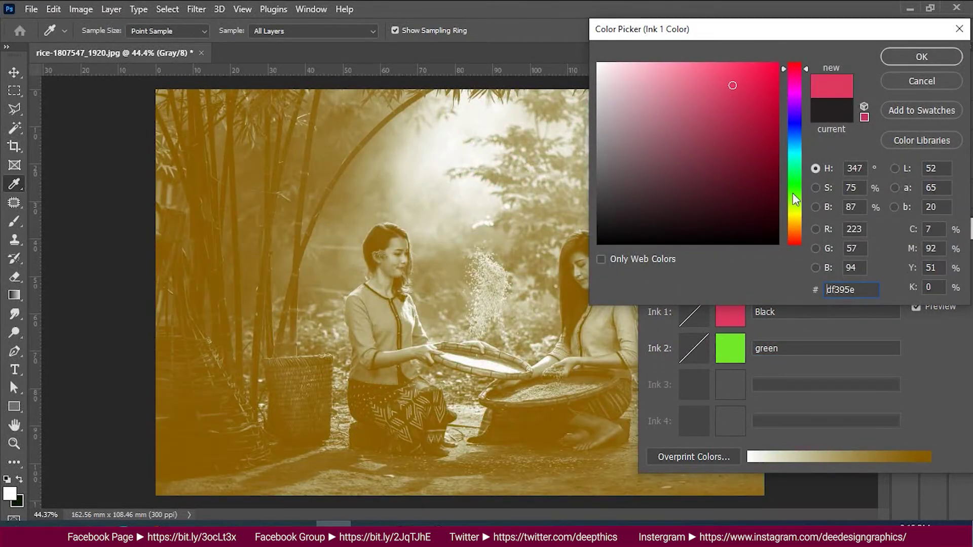
pyautogui.click(794, 120)
pyautogui.click(771, 74)
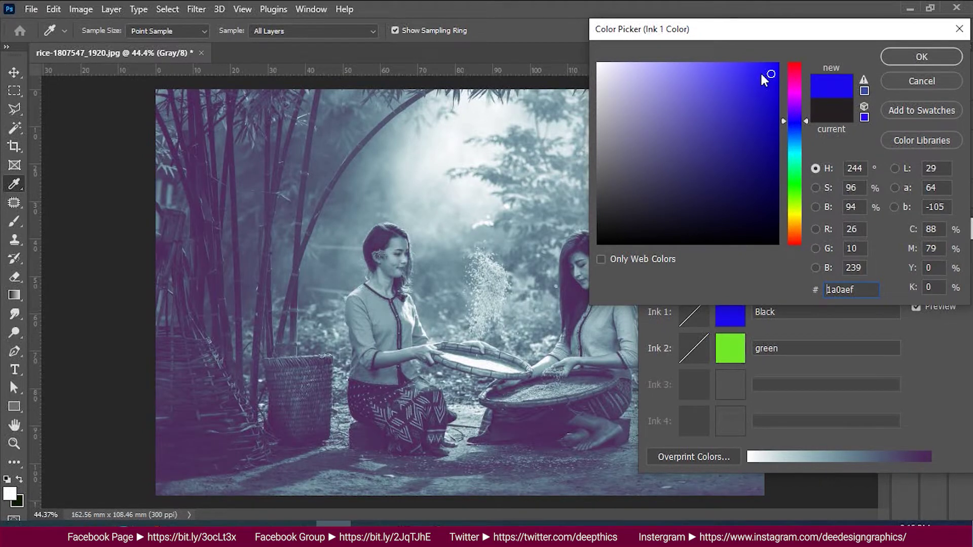
pyautogui.click(797, 233)
pyautogui.click(796, 253)
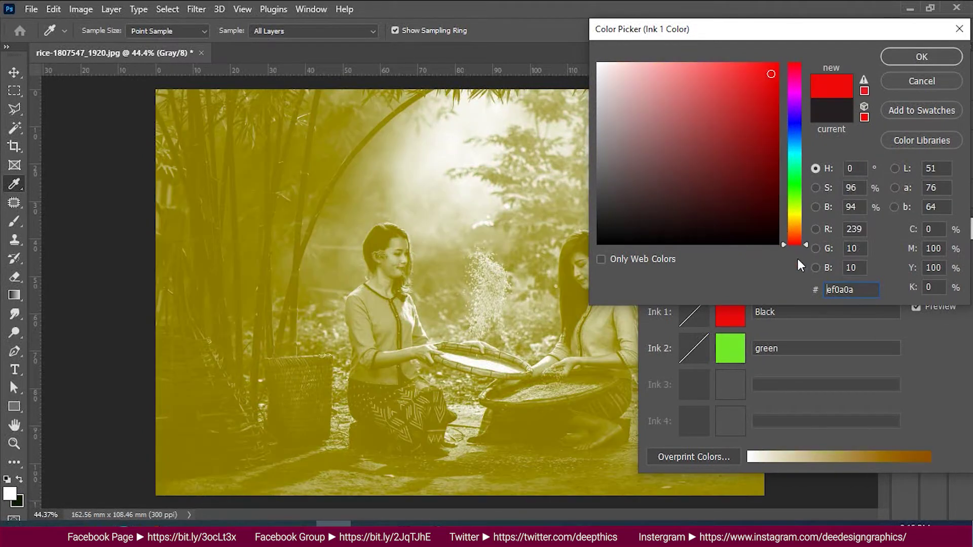
pyautogui.click(796, 113)
pyautogui.click(890, 60)
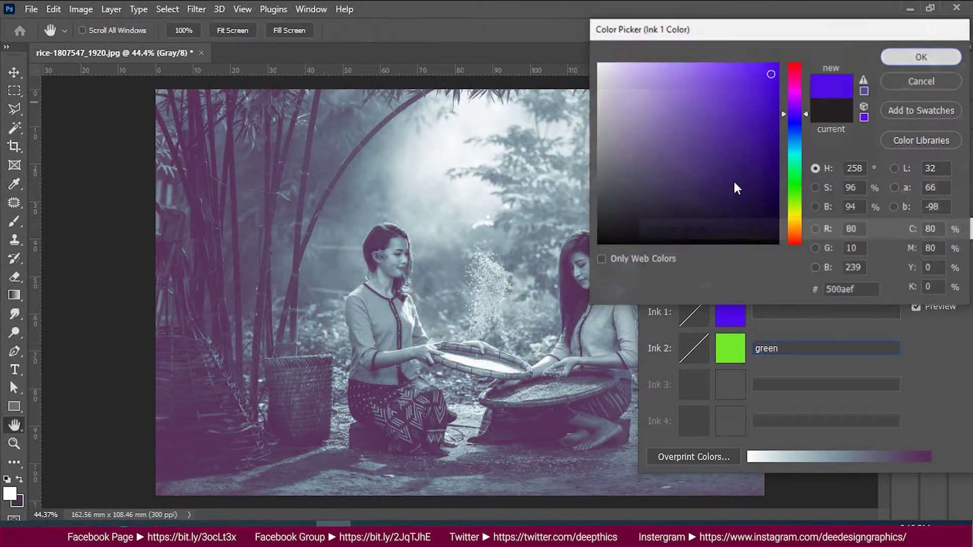
# Change the Ink 2 color to yellow e8ea29
pyautogui.click(729, 349)
pyautogui.click(796, 181)
pyautogui.click(796, 207)
pyautogui.click(796, 218)
pyautogui.click(798, 214)
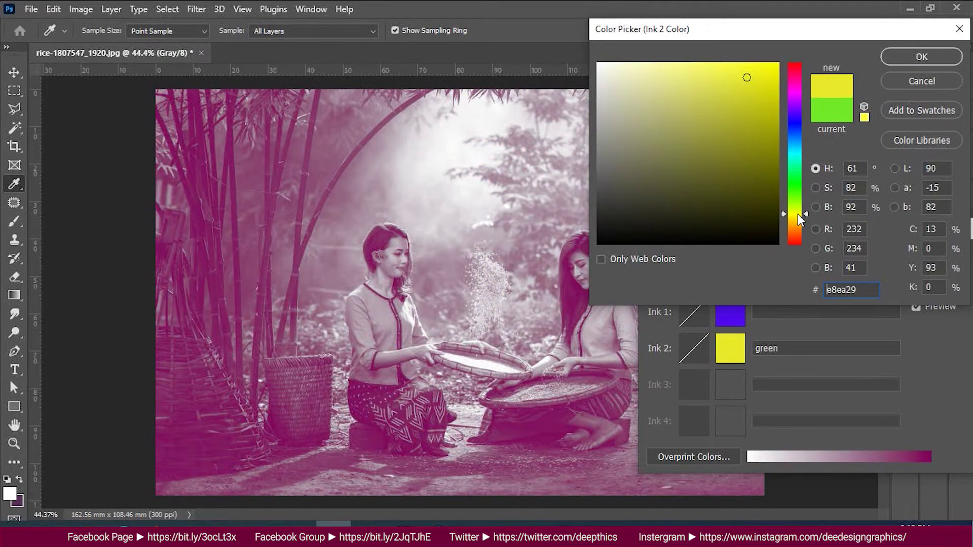
pyautogui.click(901, 53)
# Readjust the Ink 2 yellow, and name Ink 1 "blue" and Ink 2 "yellow"
pyautogui.click(736, 341)
pyautogui.click(795, 215)
pyautogui.click(864, 117)
pyautogui.click(921, 56)
pyautogui.write('blue')
pyautogui.press('Tab')
pyautogui.write('yellow')
# Change the Ink 2 color to a lighter yellow
pyautogui.click(733, 354)
pyautogui.click(713, 63)
pyautogui.moveTo(795, 117)
pyautogui.mouseDown()
pyautogui.moveTo(793, 214)
pyautogui.moveTo(803, 208)
pyautogui.moveTo(808, 155)
pyautogui.moveTo(798, 104)
pyautogui.moveTo(795, 212)
pyautogui.mouseUp()
pyautogui.click(921, 55)
# Try dark gray 3b3b3c for Ink 1, and set Ink 2 to dark gray 363436
pyautogui.click(730, 313)
pyautogui.click(603, 162)
pyautogui.click(602, 202)
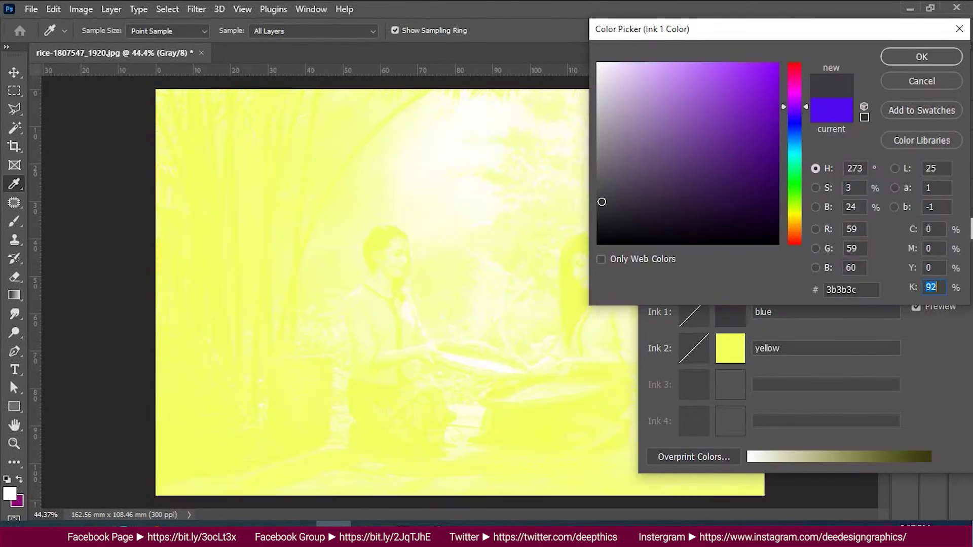
pyautogui.write('ffff00')
pyautogui.press('Return')
pyautogui.click(730, 348)
pyautogui.write('ffffff3b3b3c')
pyautogui.press('Return')
# Set the Ink 1 color to light green
pyautogui.click(730, 313)
pyautogui.click(794, 119)
pyautogui.click(716, 75)
pyautogui.click(794, 191)
pyautogui.click(892, 57)
# Set the Ink 2 color to bright magenta and cancel the Duotone options
pyautogui.click(730, 348)
pyautogui.click(794, 92)
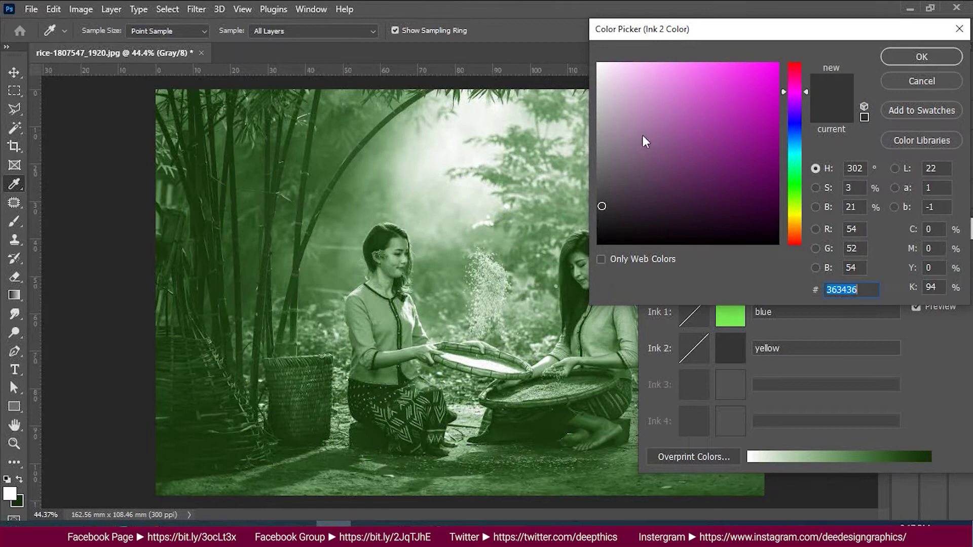
pyautogui.click(767, 101)
pyautogui.click(735, 64)
pyautogui.click(921, 56)
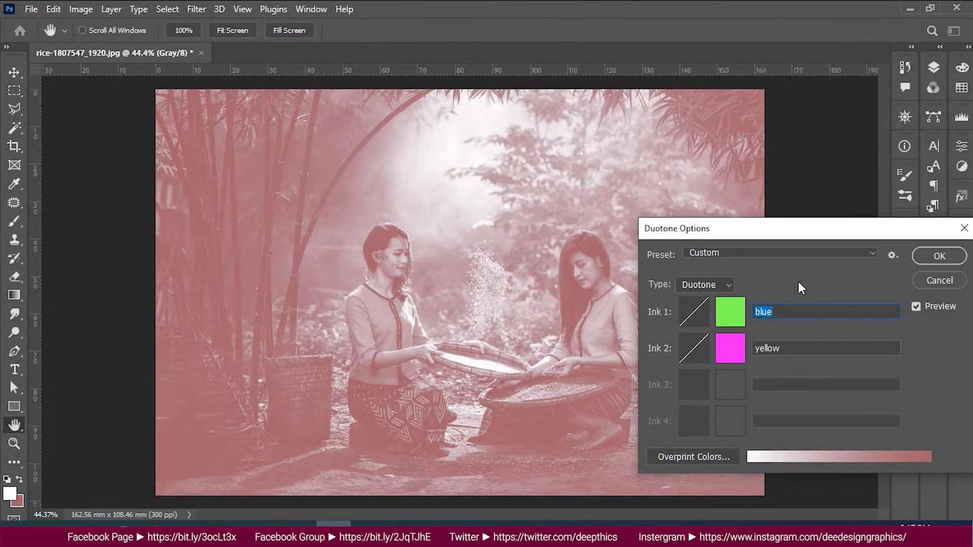
pyautogui.click(928, 274)
# Reopen the Duotone options for the grayscale image and set the type to Duotone
pyautogui.click(904, 65)
pyautogui.click(905, 66)
pyautogui.click(80, 9)
pyautogui.moveTo(87, 24)
pyautogui.click(250, 72)
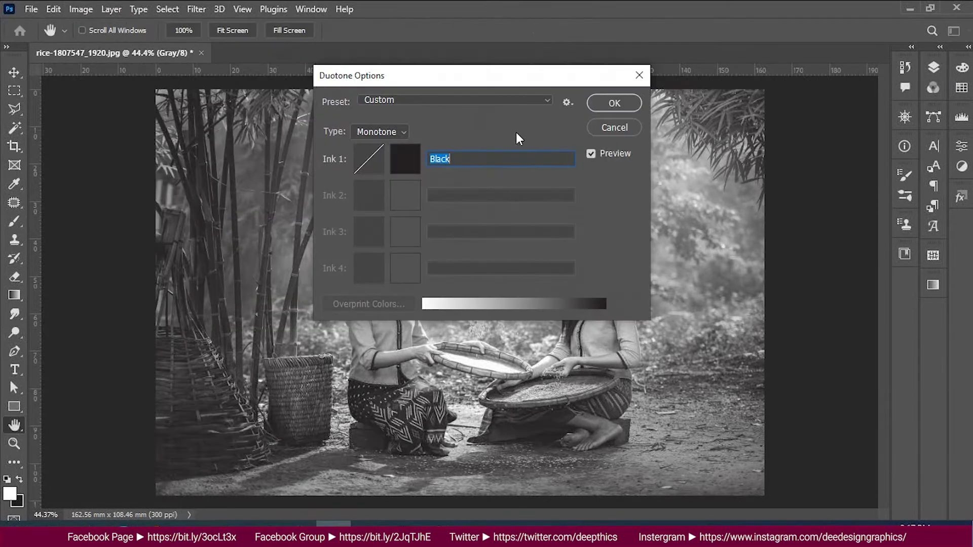
pyautogui.moveTo(482, 78); pyautogui.dragTo(851, 135)
pyautogui.click(751, 188)
pyautogui.click(736, 214)
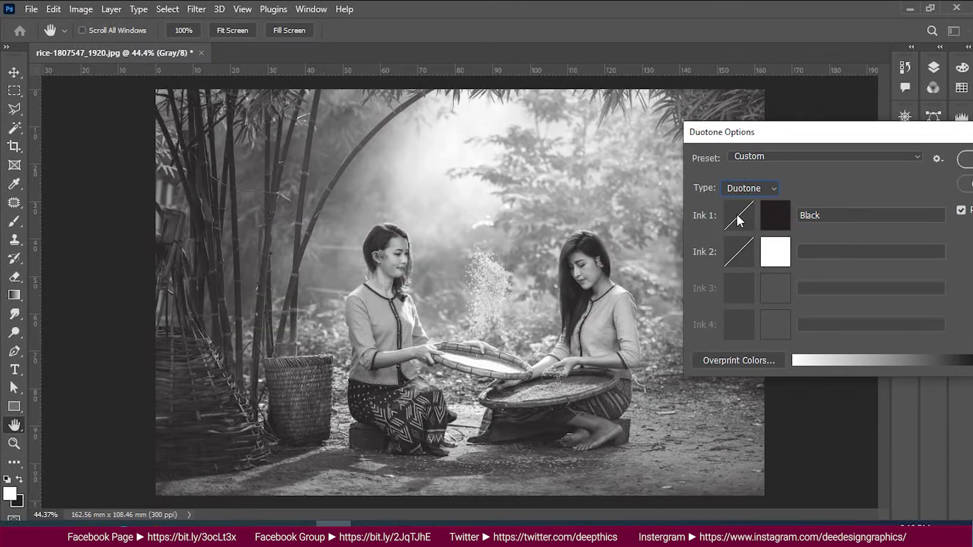
# Set the Ink 1 color to white ffffff
pyautogui.click(777, 214)
pyautogui.click(598, 64)
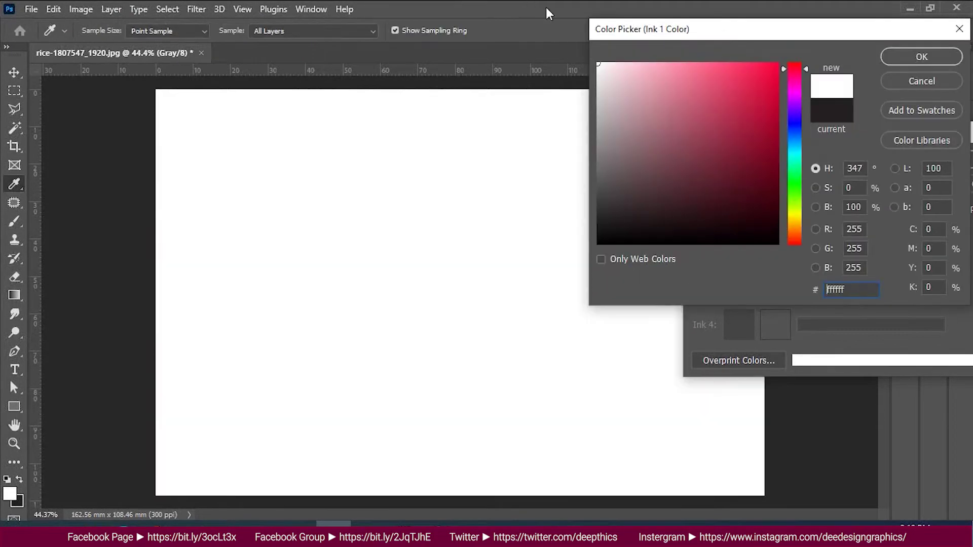
pyautogui.click(904, 53)
# Set the Ink 2 color to black after trying dark gray shades
pyautogui.click(773, 251)
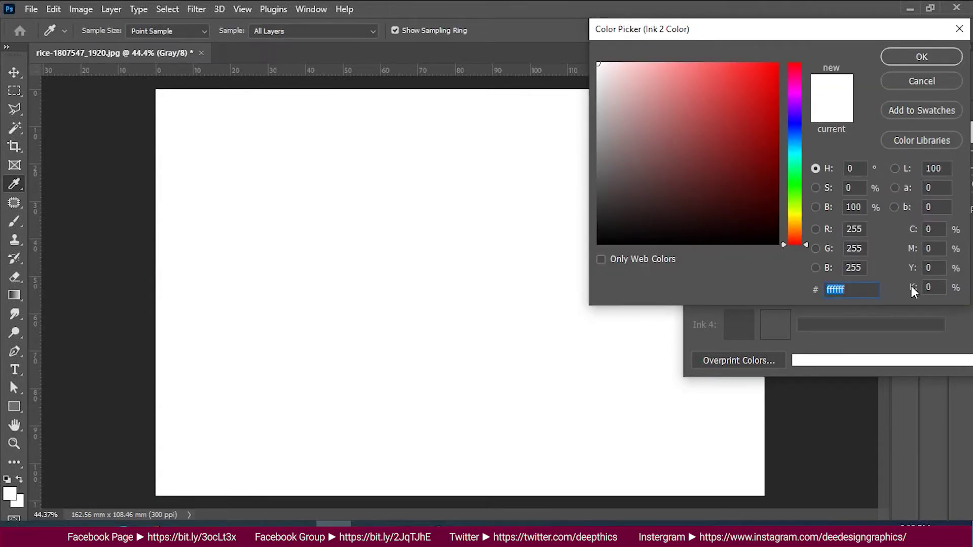
pyautogui.write('48484a')
pyautogui.write('231414')
pyautogui.click(932, 57)
pyautogui.click(772, 251)
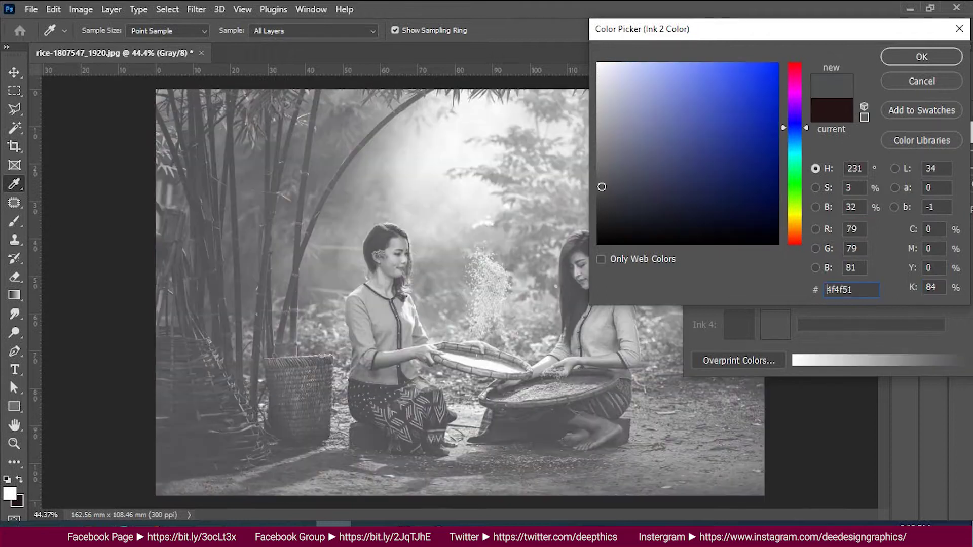
pyautogui.click(921, 57)
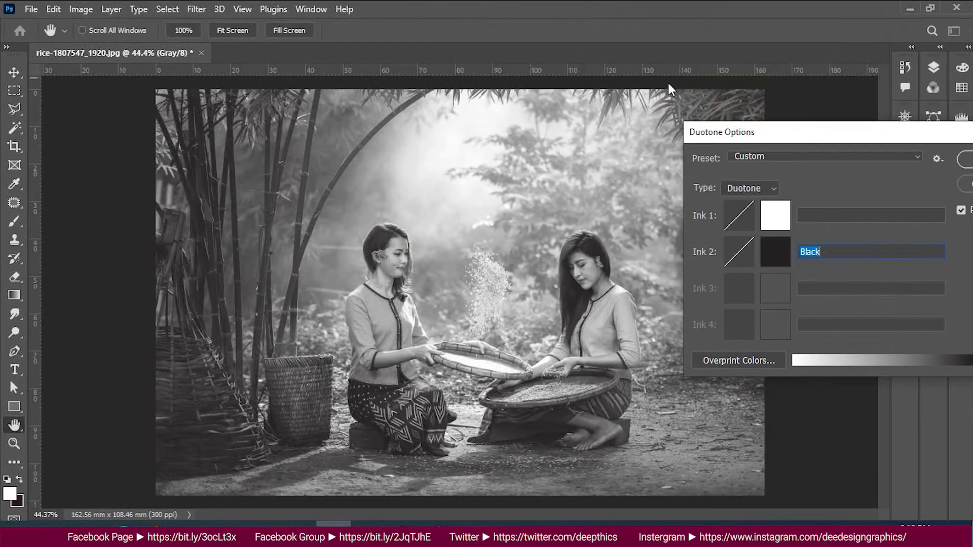
# Set the Ink 1 color to light yellow fffd68
pyautogui.click(775, 215)
pyautogui.click(738, 100)
pyautogui.click(794, 125)
pyautogui.moveTo(699, 81); pyautogui.dragTo(694, 59)
pyautogui.moveTo(798, 123); pyautogui.dragTo(803, 213)
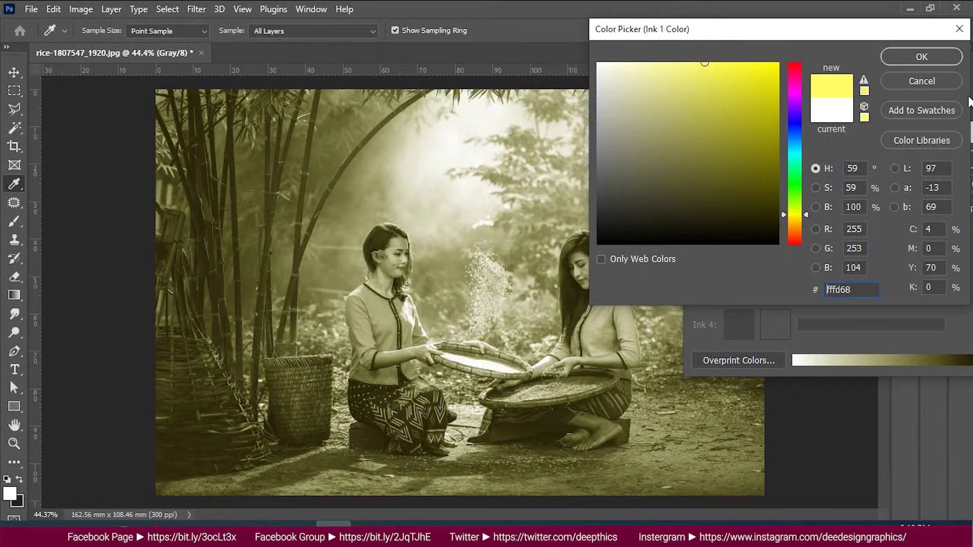
pyautogui.click(921, 56)
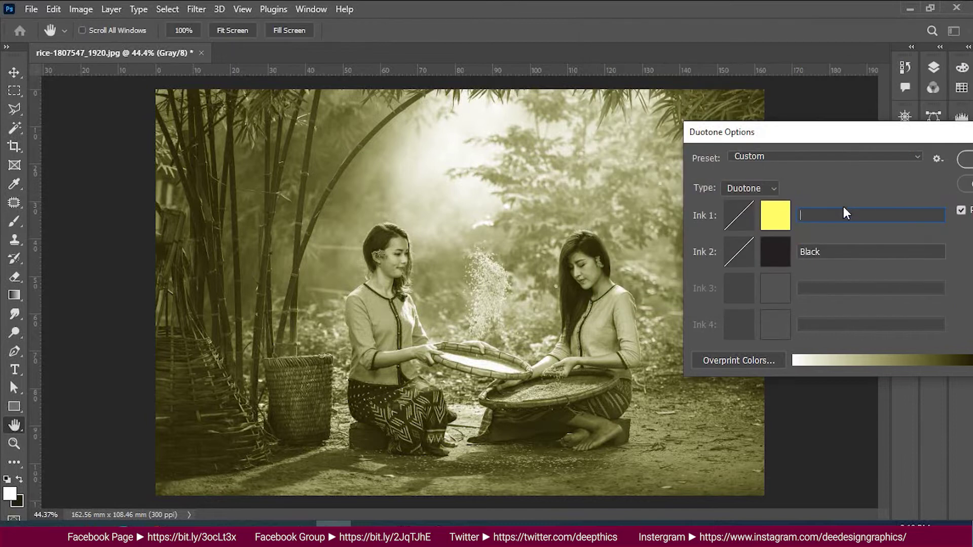
# Change the Ink 1 color to a light green
pyautogui.moveTo(894, 133); pyautogui.dragTo(837, 135)
pyautogui.click(719, 217)
pyautogui.moveTo(805, 212); pyautogui.dragTo(807, 192)
pyautogui.click(924, 56)
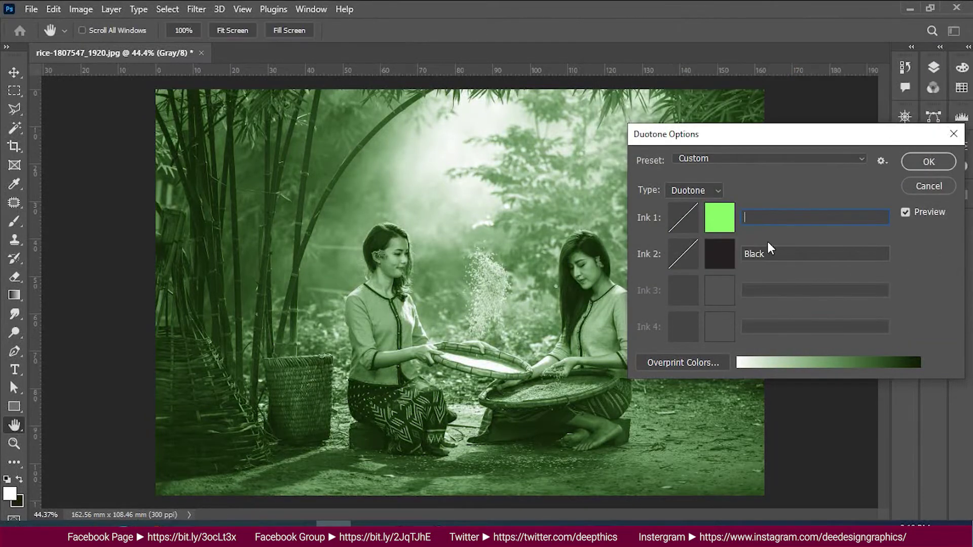
# Try several bright hues for the Ink 2 color, then discard the color choice and cancel the Duotone options
pyautogui.click(719, 260)
pyautogui.click(795, 125)
pyautogui.click(754, 113)
pyautogui.click(768, 71)
pyautogui.moveTo(795, 122)
pyautogui.mouseDown()
pyautogui.moveTo(804, 76)
pyautogui.moveTo(806, 235)
pyautogui.mouseUp()
pyautogui.click(738, 129)
pyautogui.click(754, 78)
pyautogui.click(922, 80)
pyautogui.click(922, 184)
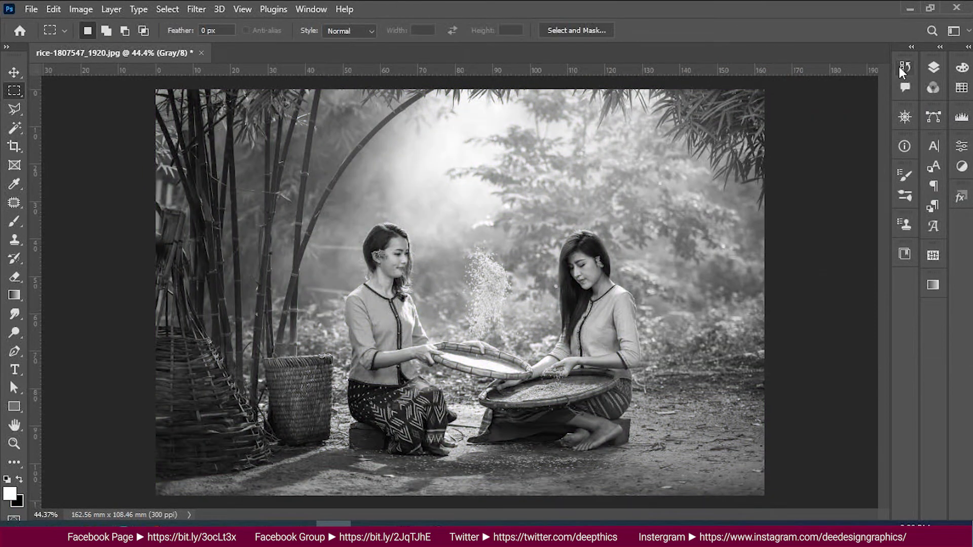
# Revert the image to its Open history state, before the Grayscale conversion
pyautogui.click(903, 67)
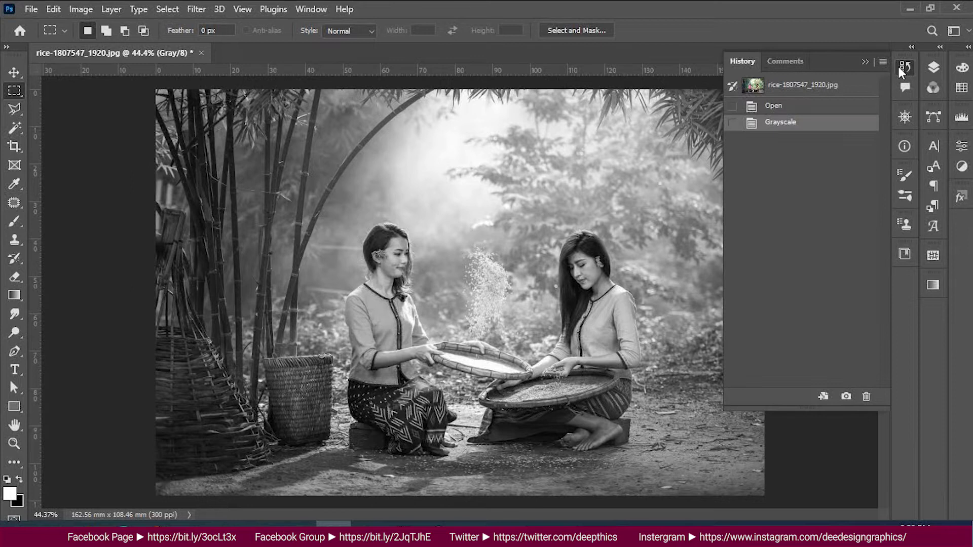
pyautogui.click(794, 109)
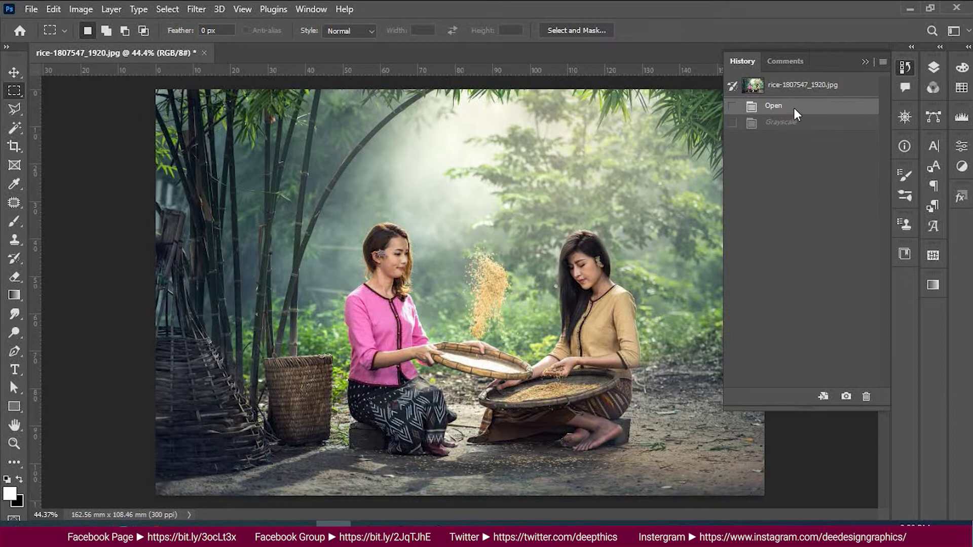
pyautogui.click(902, 68)
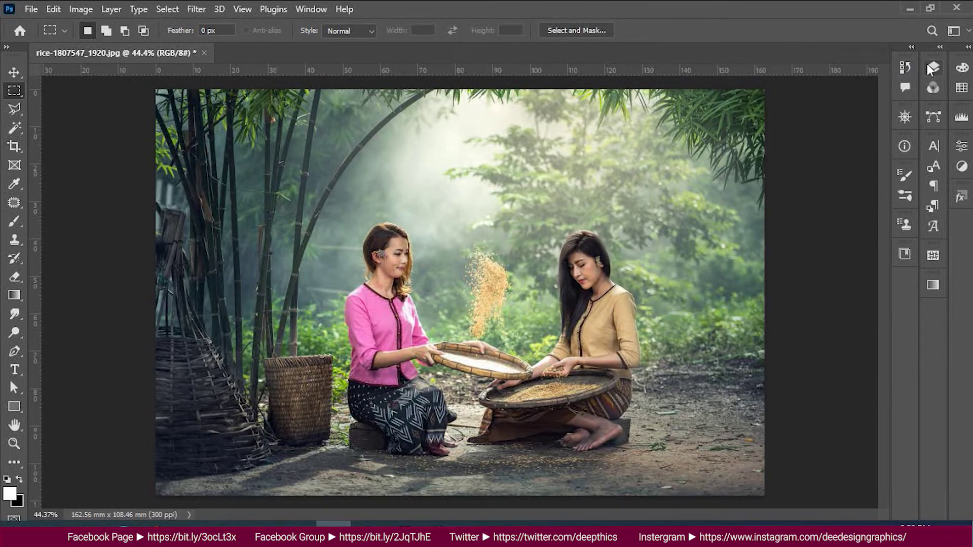
# Convert the image to CMYK Color mode, accepting the U.S. Web Coated (SWOP) v2 profile
pyautogui.click(83, 11)
pyautogui.moveTo(102, 25)
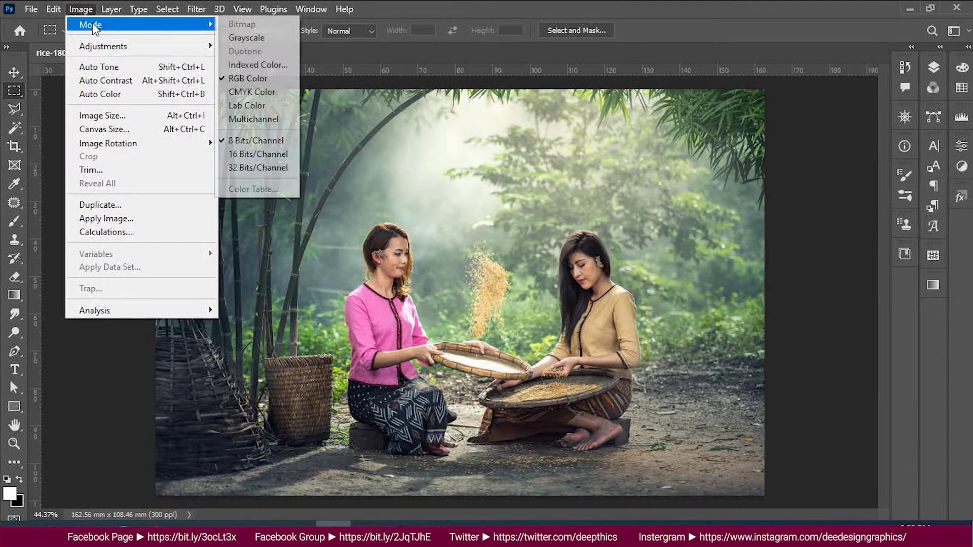
pyautogui.click(264, 94)
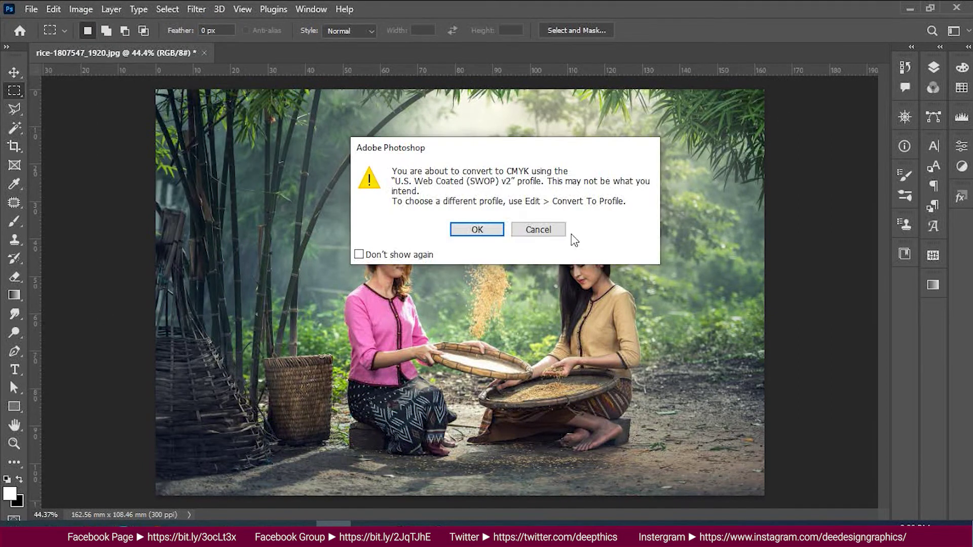
pyautogui.click(478, 231)
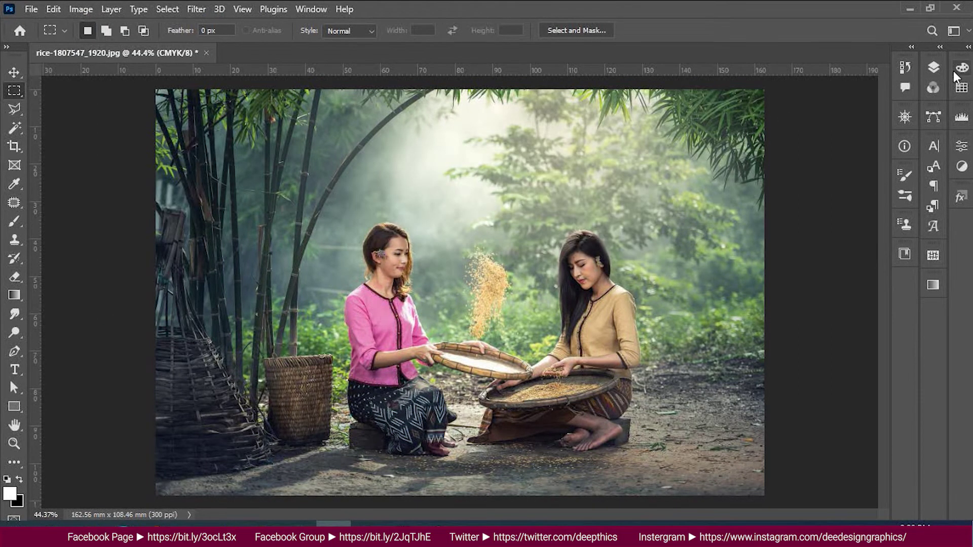
# Examine the Cyan, Magenta, Yellow and Black channels one at a time
pyautogui.click(935, 68)
pyautogui.click(933, 71)
pyautogui.click(933, 89)
pyautogui.click(822, 106)
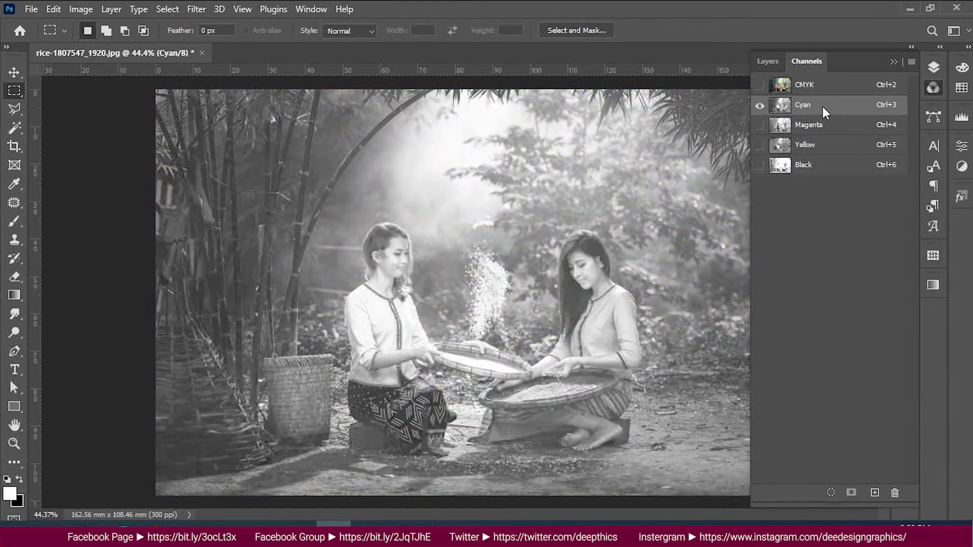
pyautogui.click(824, 126)
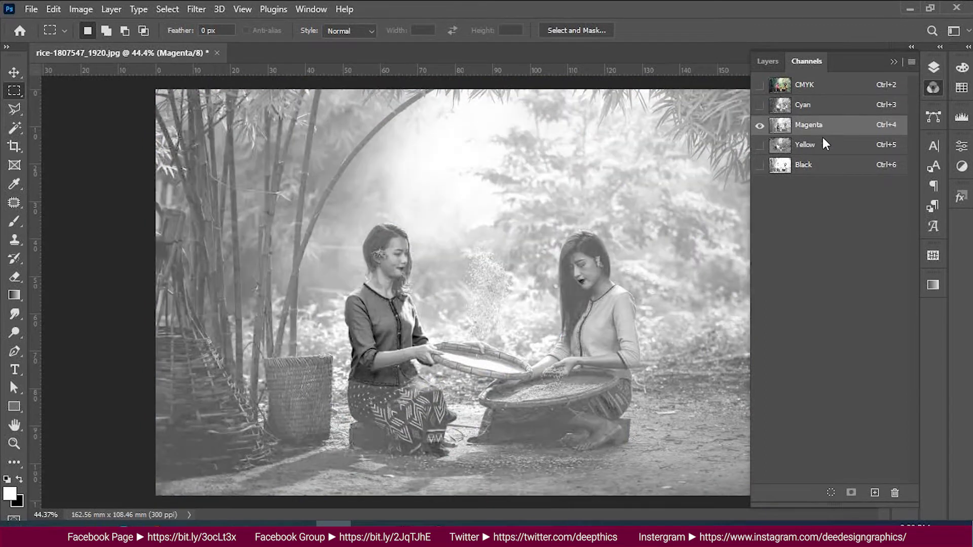
pyautogui.click(820, 147)
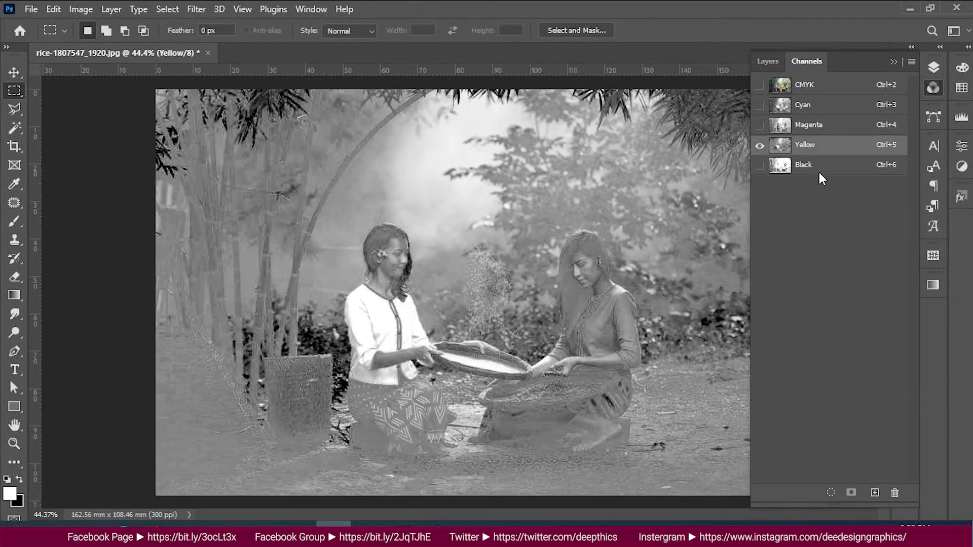
pyautogui.click(819, 171)
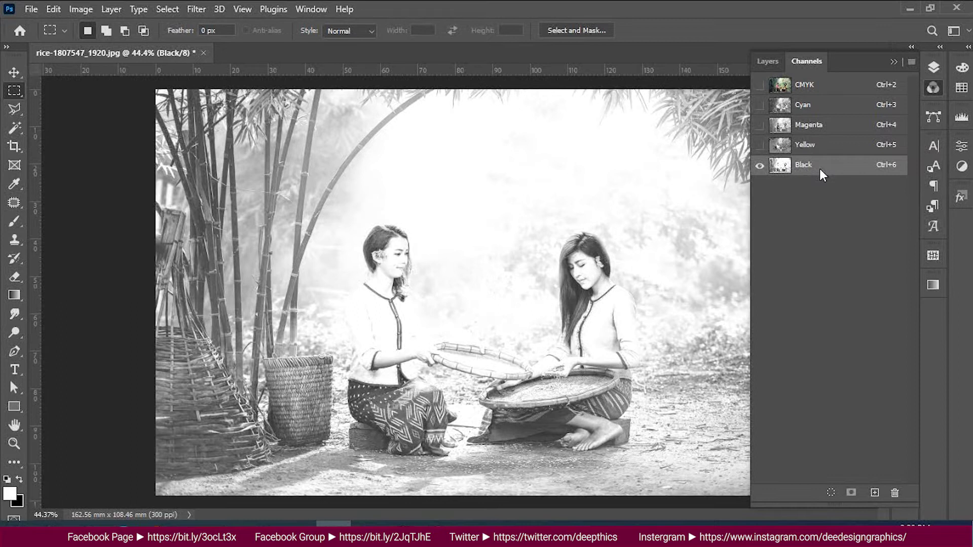
pyautogui.click(816, 141)
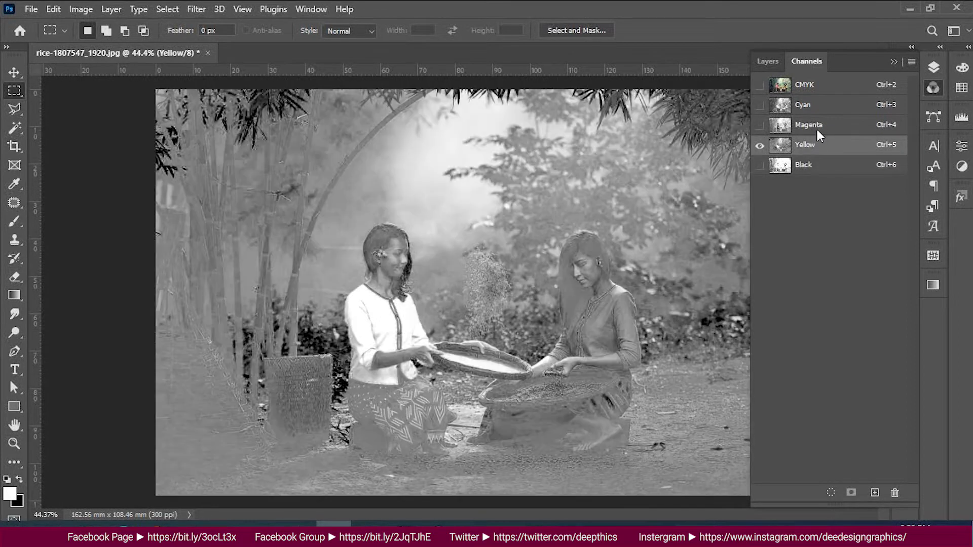
# Copy the entire Cyan channel image and paste it into the Magenta channel
pyautogui.click(817, 108)
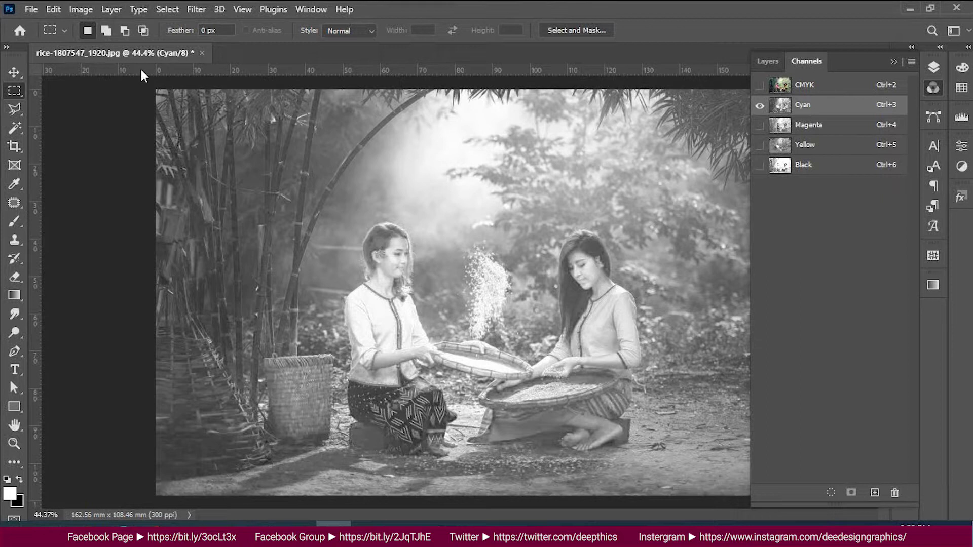
pyautogui.moveTo(149, 87); pyautogui.dragTo(791, 525)
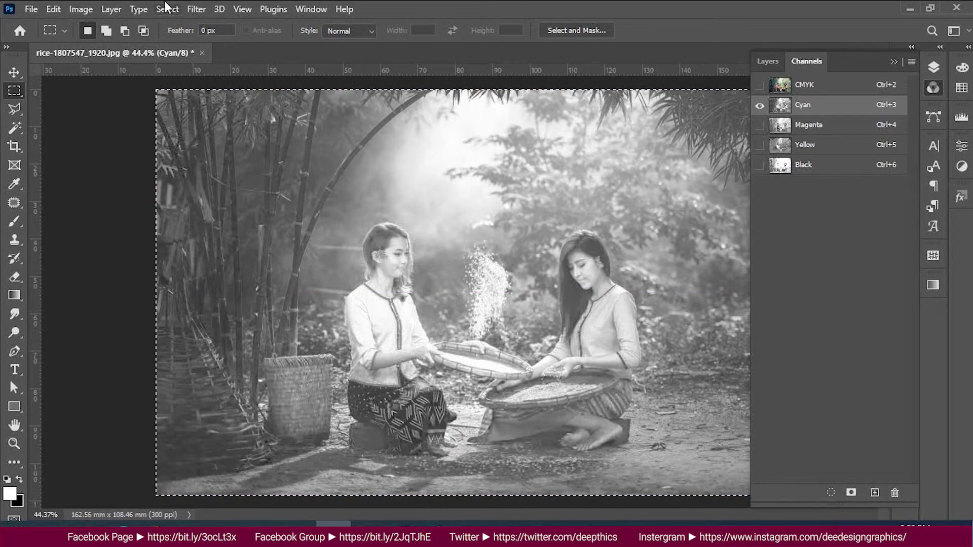
pyautogui.click(53, 9)
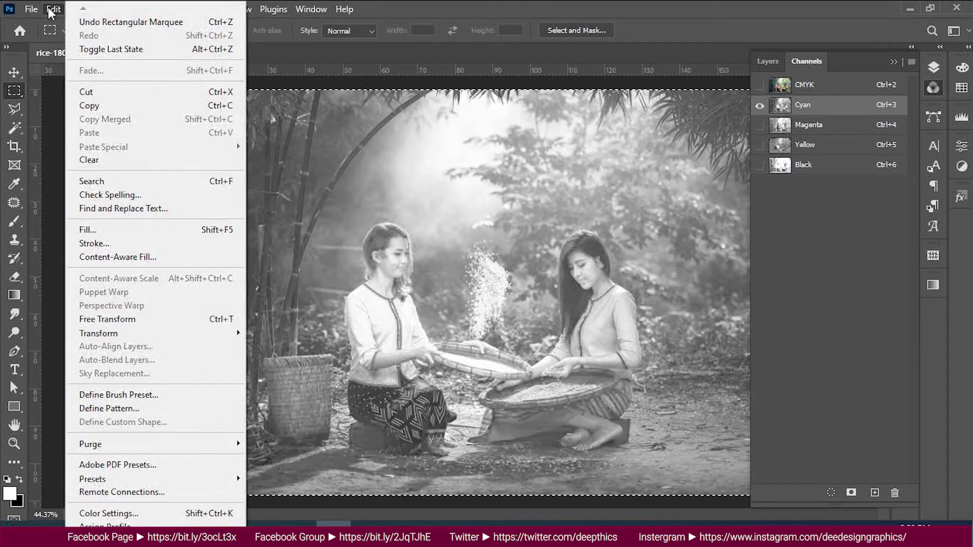
pyautogui.click(102, 104)
pyautogui.click(818, 125)
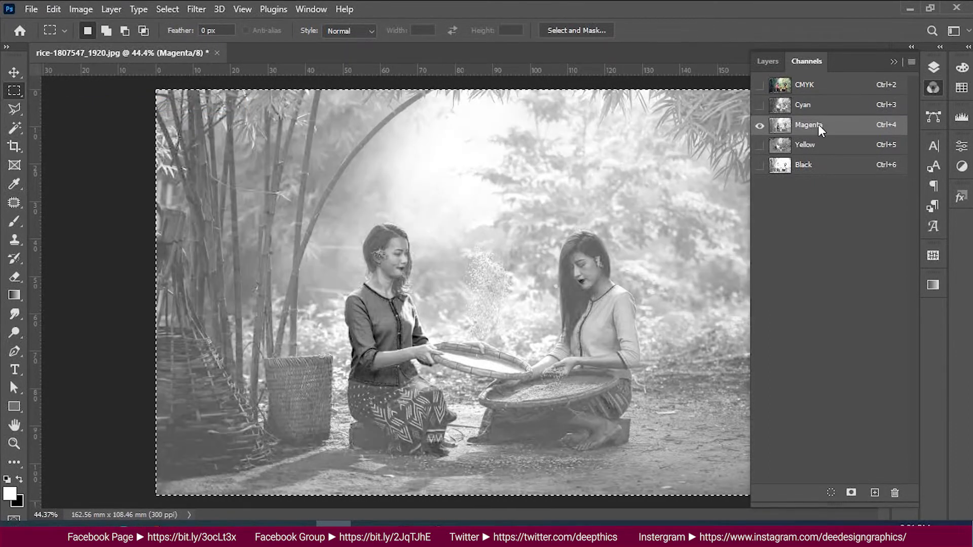
pyautogui.click(77, 10)
pyautogui.moveTo(53, 9)
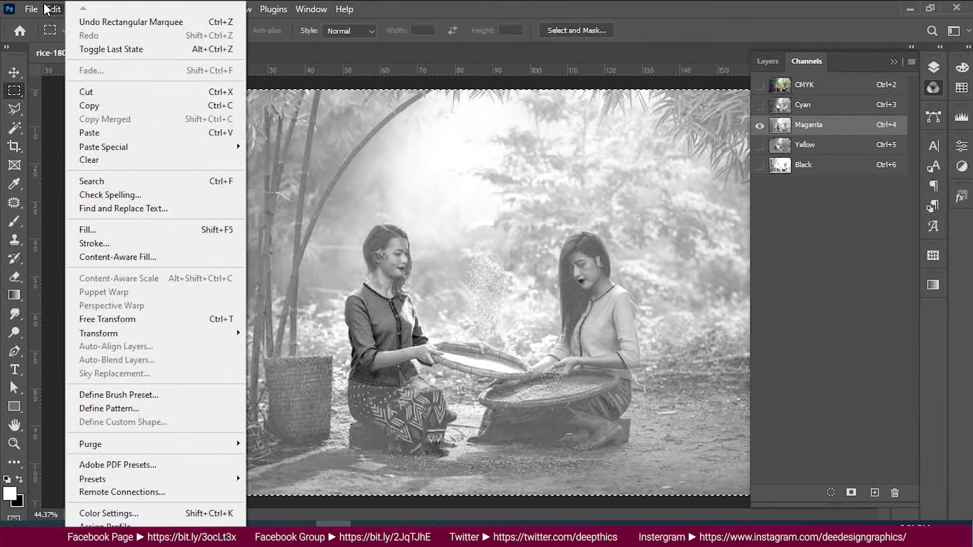
pyautogui.click(96, 133)
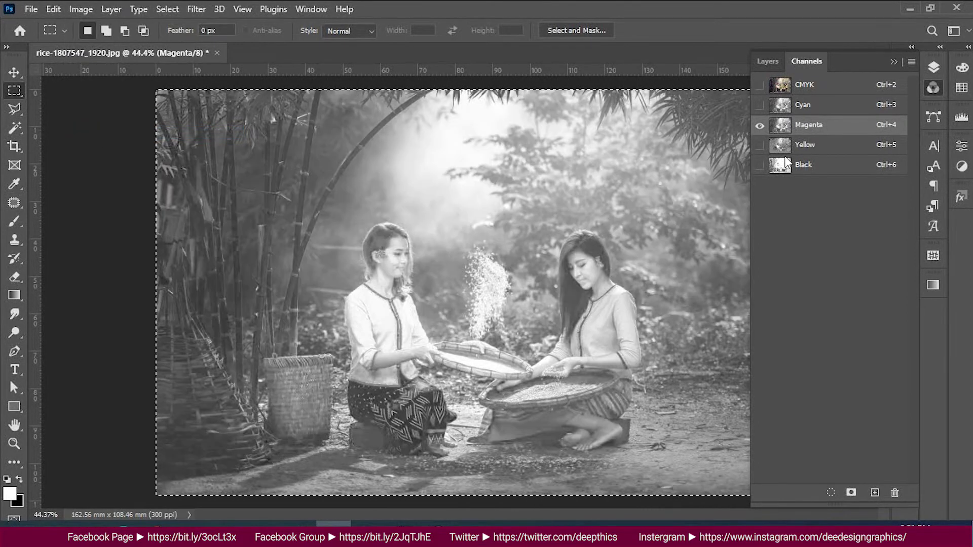
# Fill the Cyan channel with White in Normal mode at 100% opacity
pyautogui.click(822, 108)
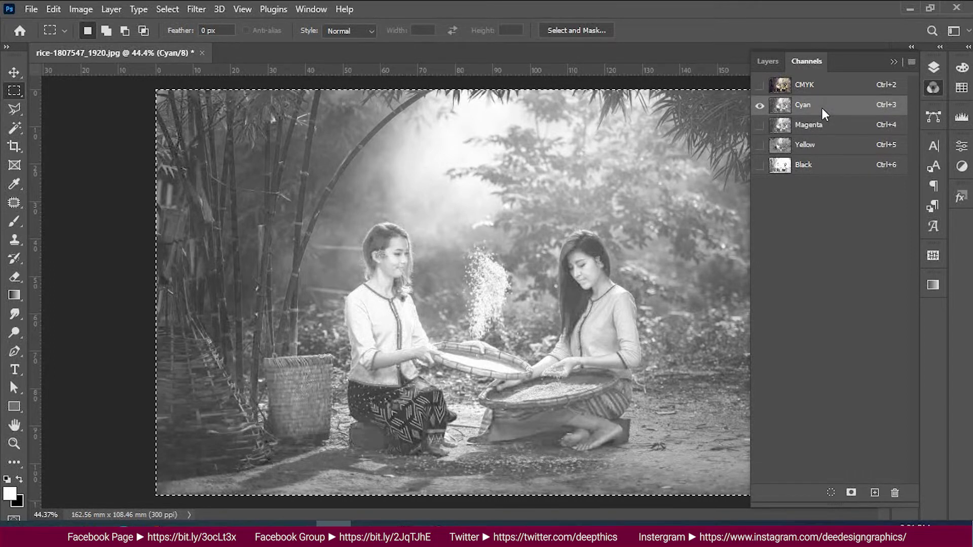
pyautogui.click(53, 9)
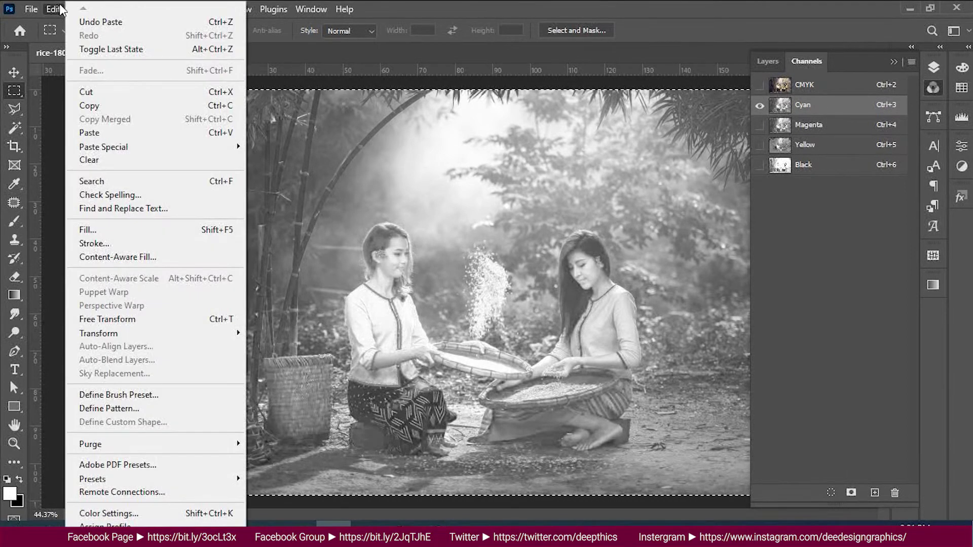
pyautogui.click(111, 231)
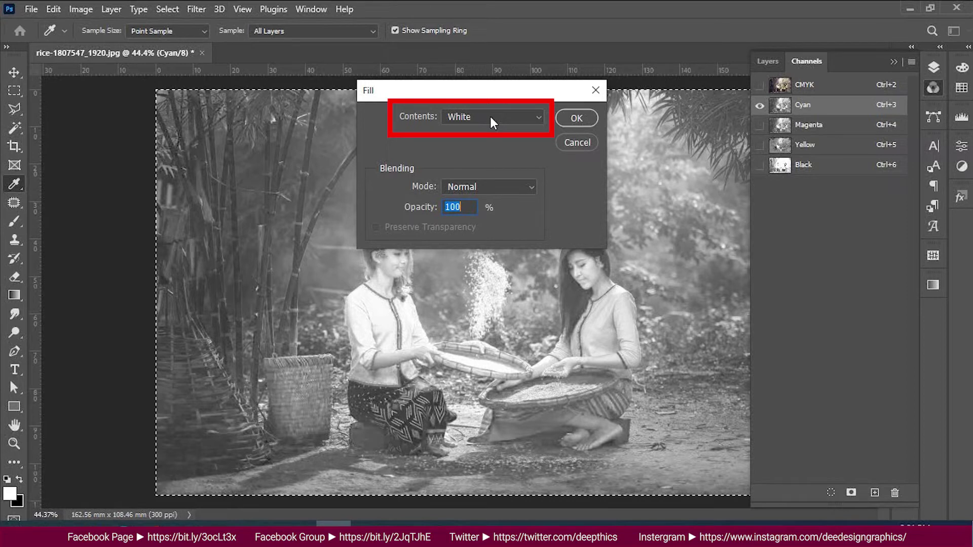
pyautogui.click(576, 117)
pyautogui.press('m')
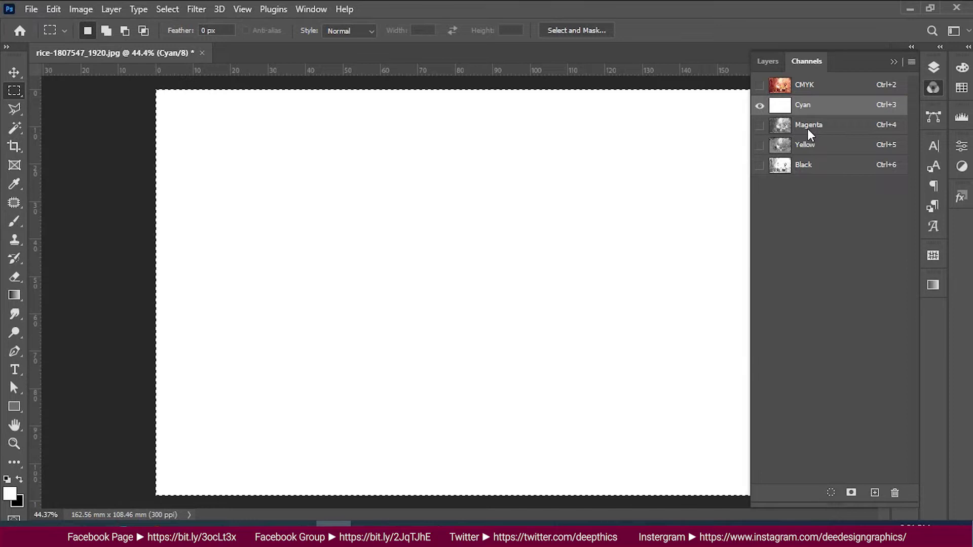
# Fill the Yellow channel with White in Normal mode at 100% opacity
pyautogui.click(815, 143)
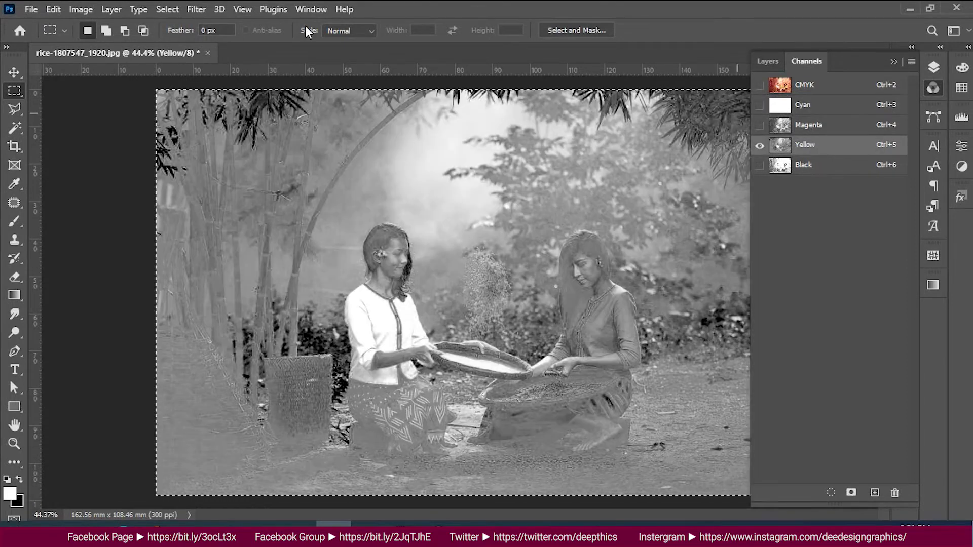
pyautogui.click(57, 9)
pyautogui.click(124, 228)
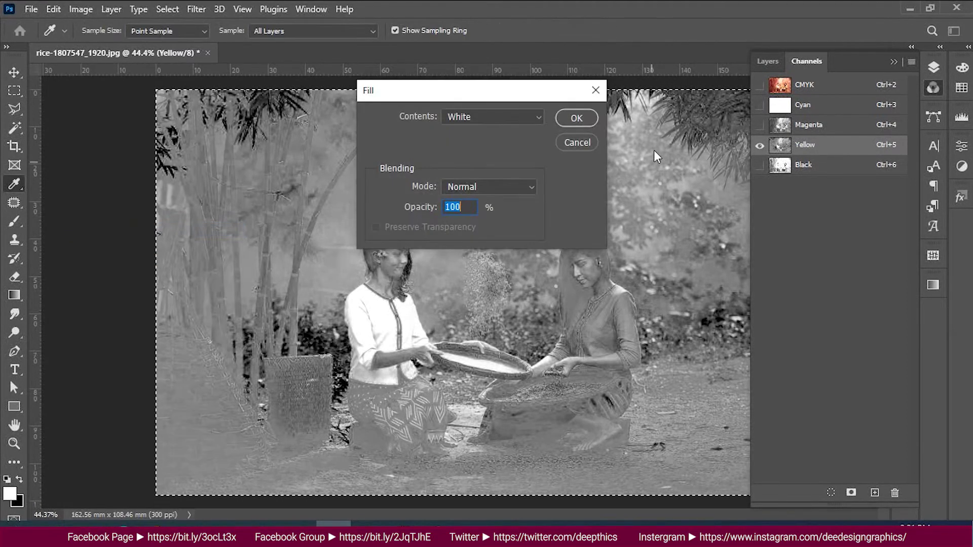
pyautogui.click(577, 121)
pyautogui.press('m')
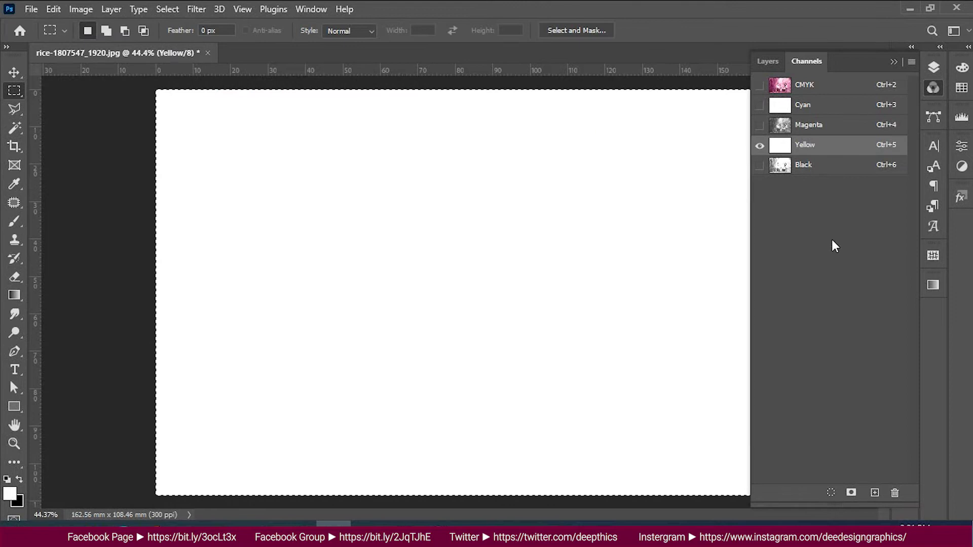
# Inspect the Black and Magenta channels and the combined CMYK result
pyautogui.click(814, 164)
pyautogui.click(822, 124)
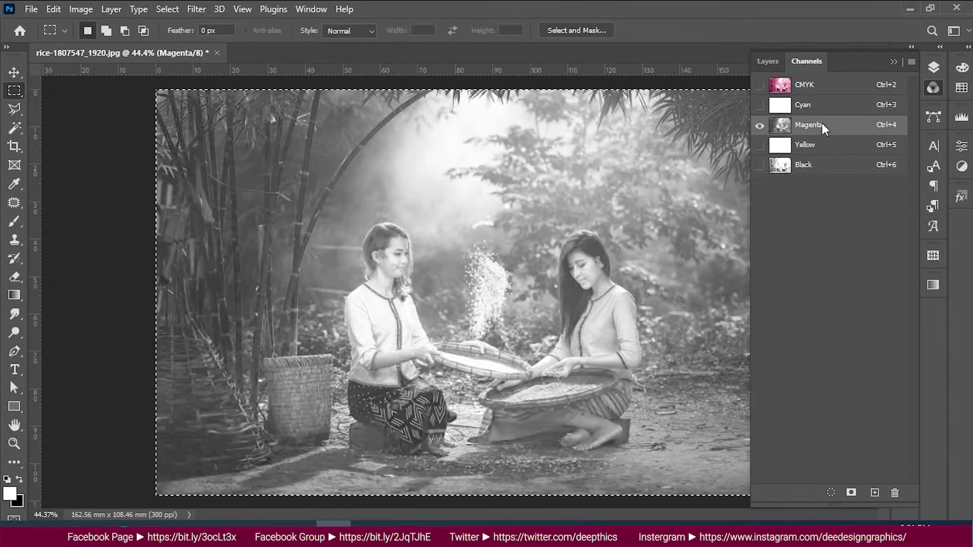
pyautogui.click(816, 84)
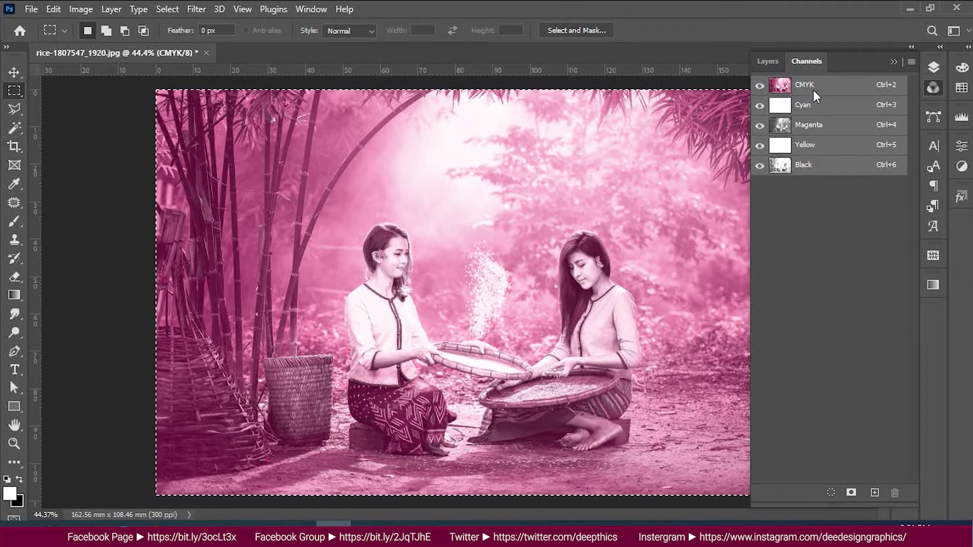
# Copy the Magenta channel image and fill that channel with White at 100% opacity
pyautogui.click(821, 123)
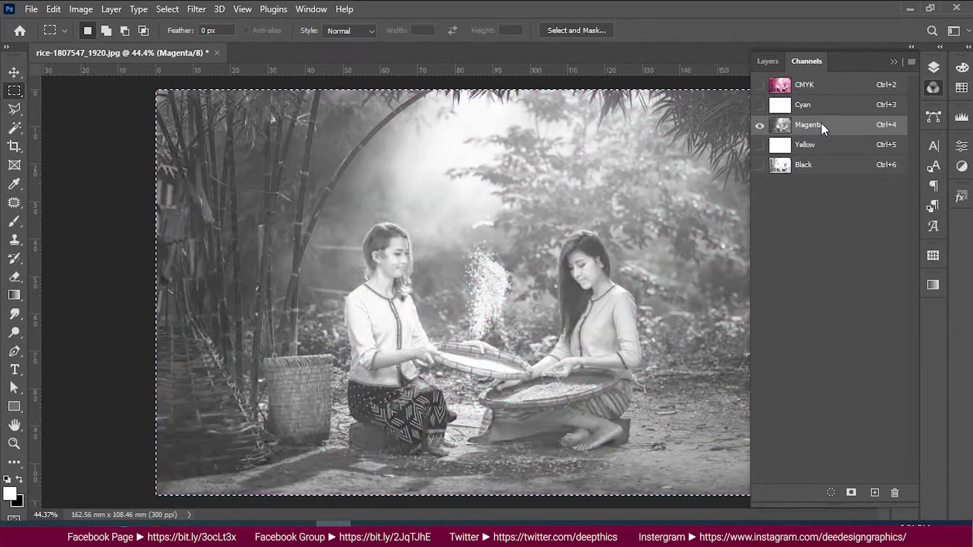
pyautogui.click(54, 10)
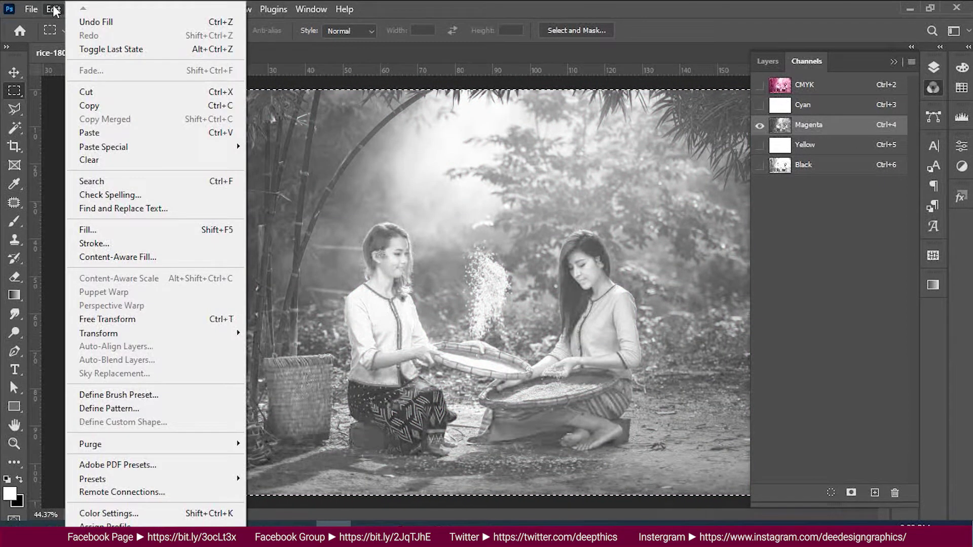
pyautogui.click(98, 108)
pyautogui.click(54, 9)
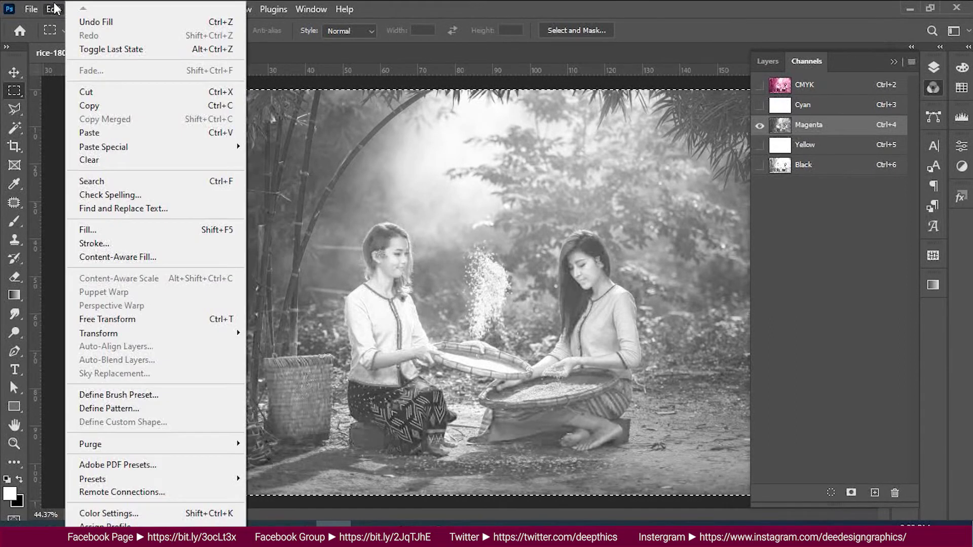
pyautogui.click(107, 229)
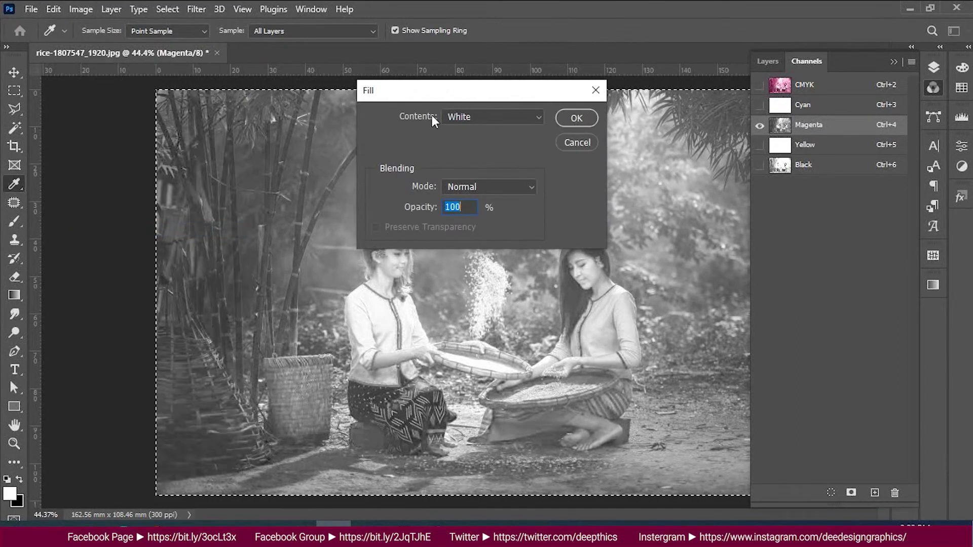
pyautogui.click(574, 117)
pyautogui.press('m')
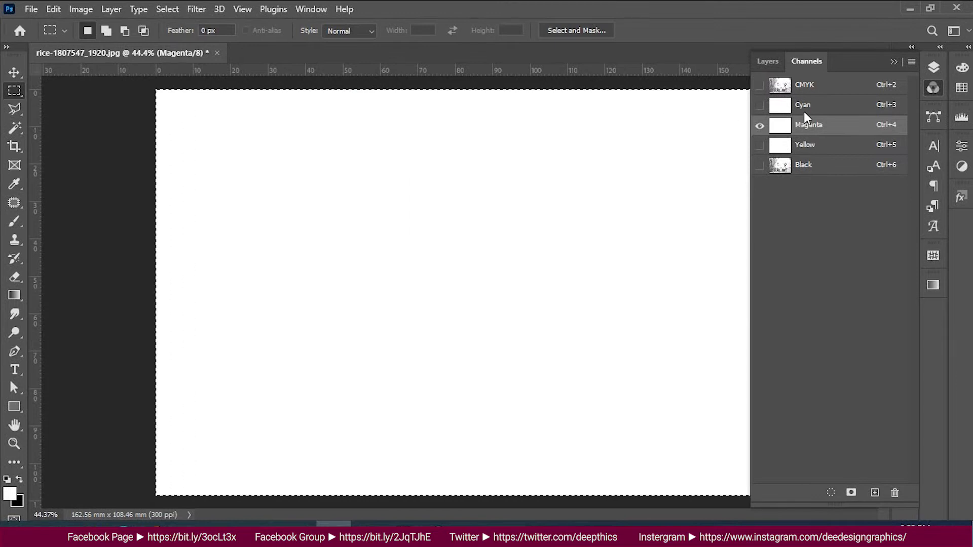
# Paste the copied channel image into the Cyan channel and view the combined CMYK result
pyautogui.click(803, 112)
pyautogui.click(54, 9)
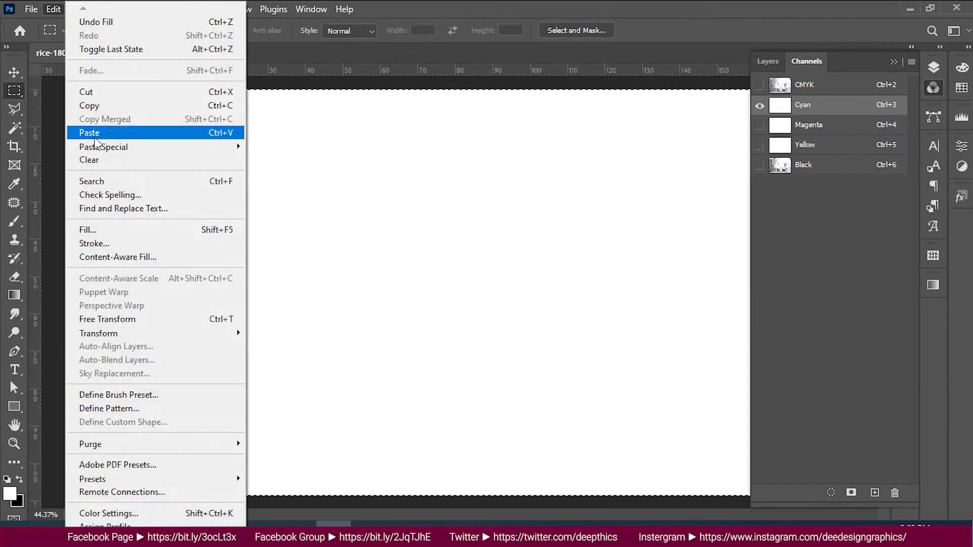
pyautogui.click(96, 133)
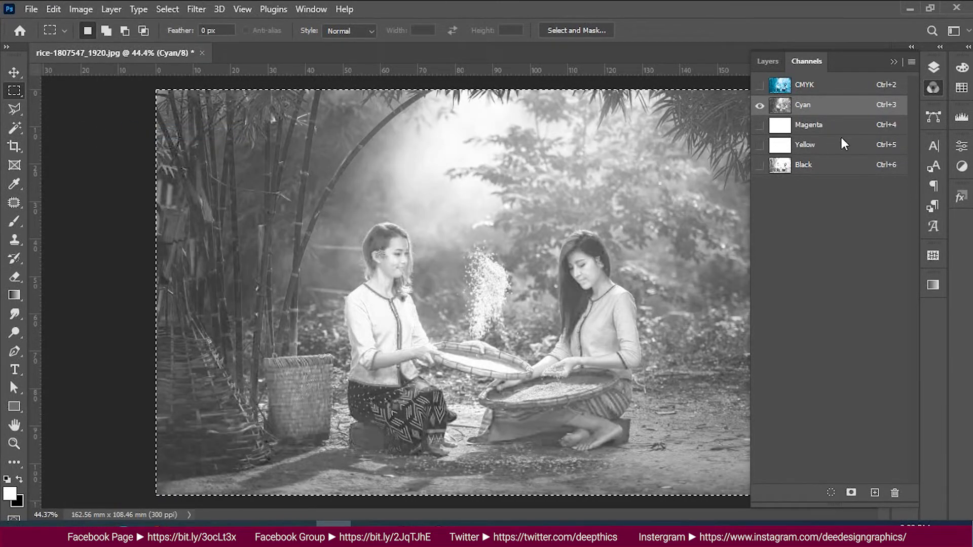
pyautogui.click(826, 164)
pyautogui.click(829, 85)
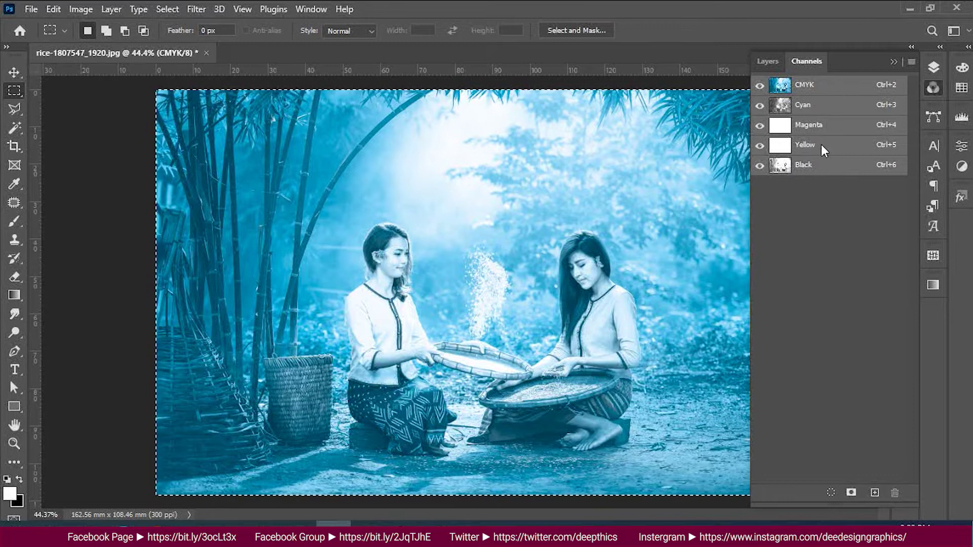
# Fill the Cyan channel with White
pyautogui.click(819, 105)
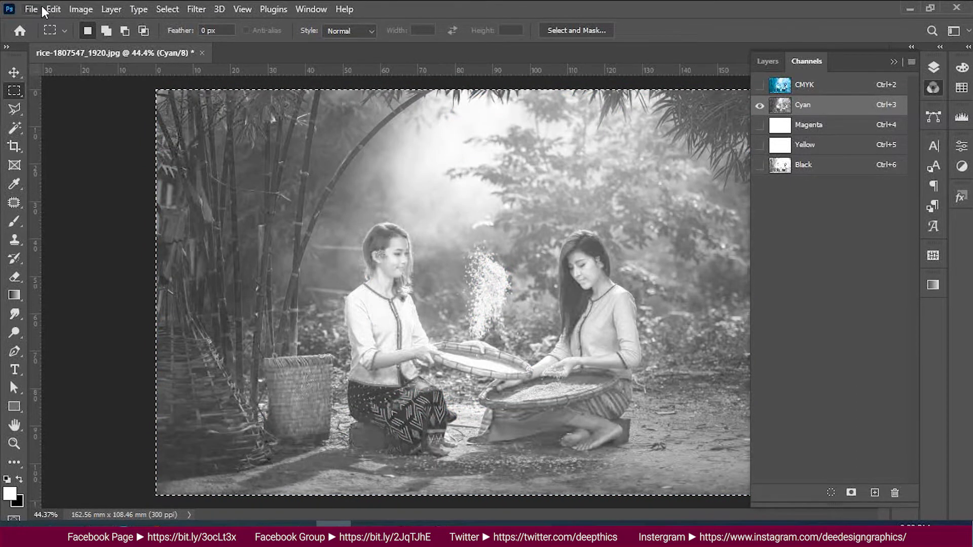
pyautogui.click(50, 9)
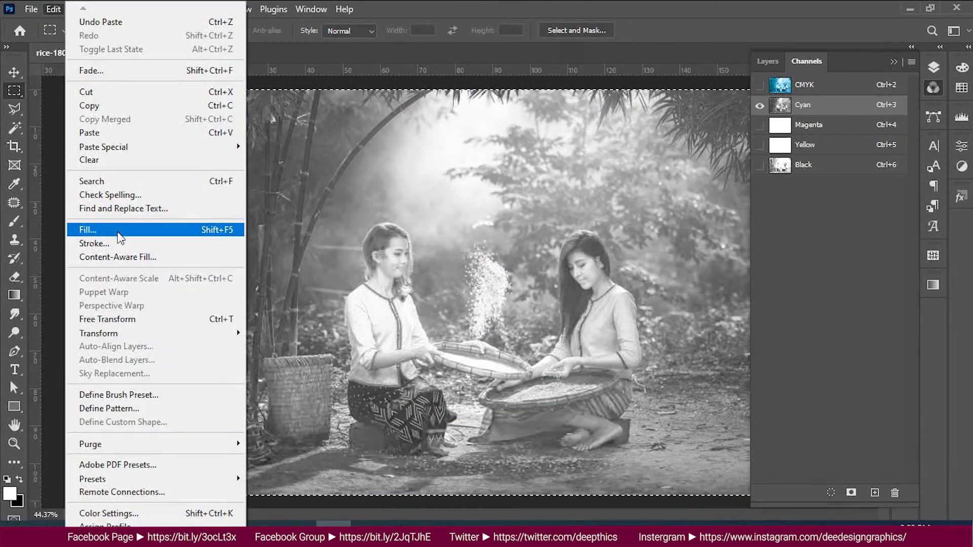
pyautogui.click(118, 233)
pyautogui.click(576, 118)
# Paste the copied channel image into the Yellow channel and view the CMYK composite
pyautogui.click(801, 145)
pyautogui.click(54, 10)
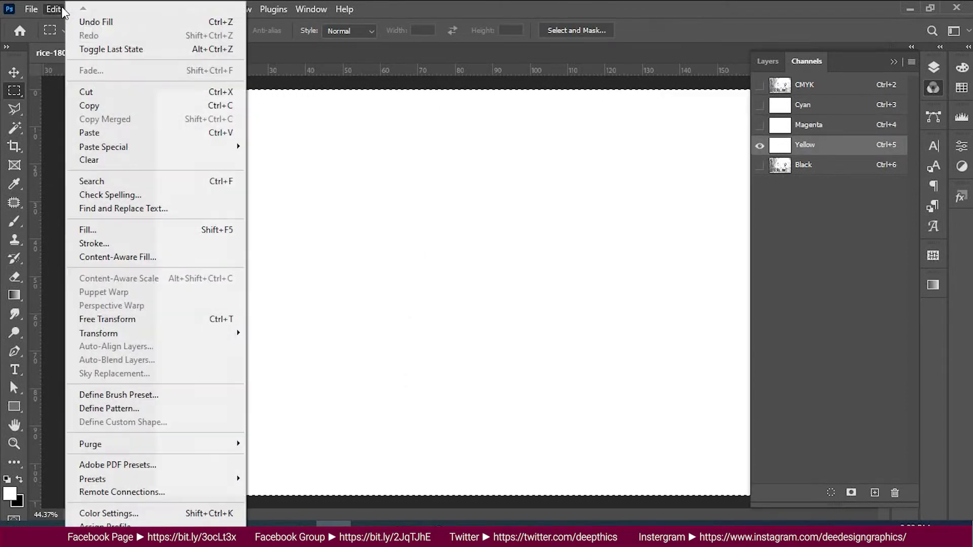
pyautogui.click(97, 133)
pyautogui.click(828, 86)
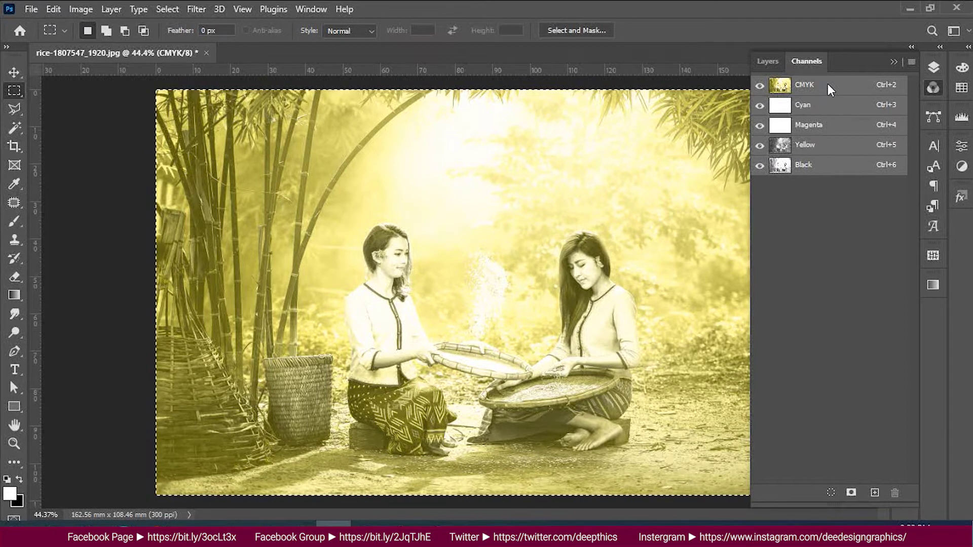
# Revert the photo to the CMYK Color state in its history
pyautogui.click(932, 68)
pyautogui.click(932, 68)
pyautogui.click(905, 66)
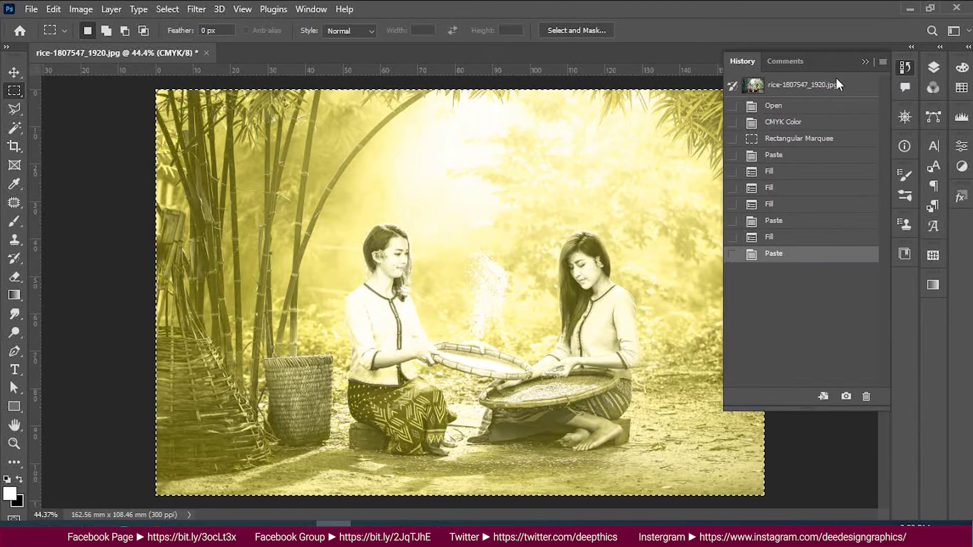
pyautogui.click(806, 121)
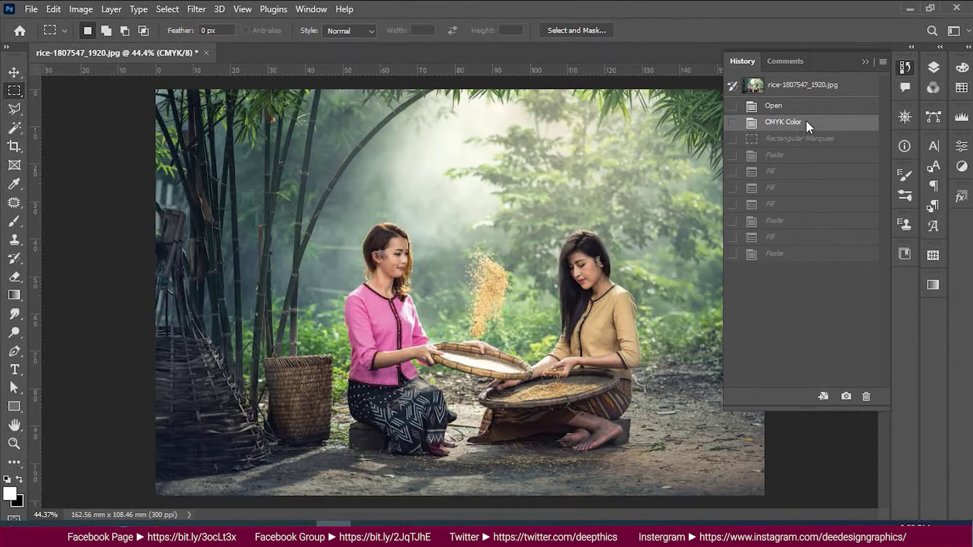
pyautogui.click(903, 66)
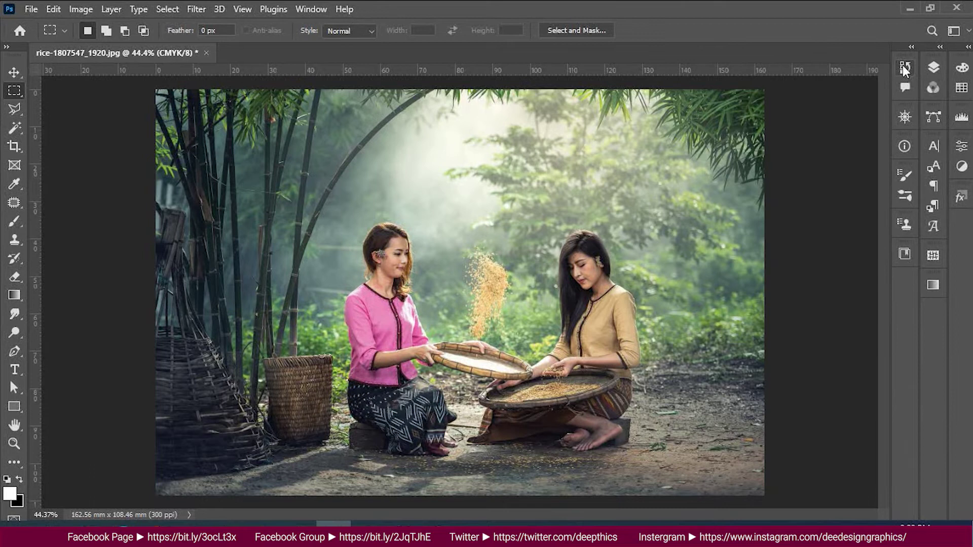
# Convert the CMYK photo to Multichannel mode
pyautogui.click(931, 91)
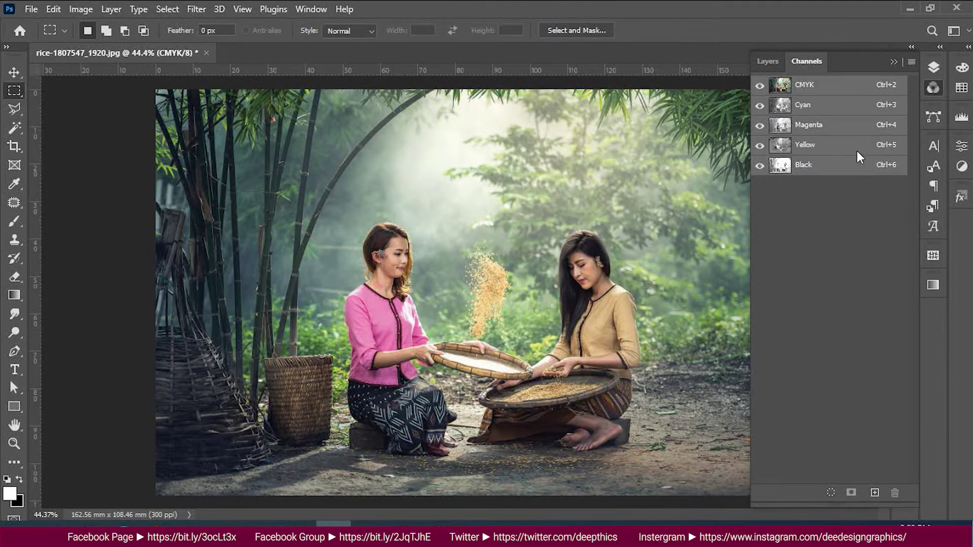
pyautogui.click(80, 9)
pyautogui.moveTo(114, 26)
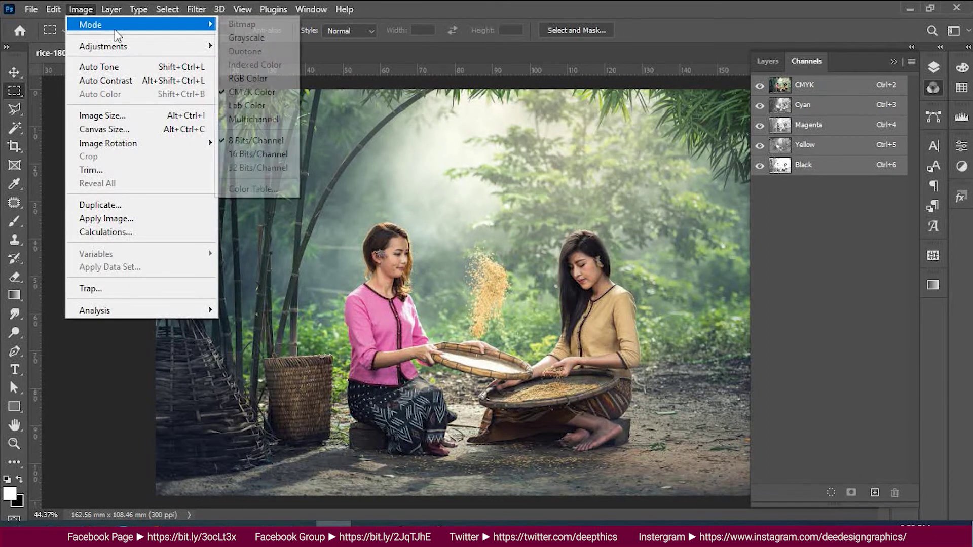
pyautogui.click(253, 119)
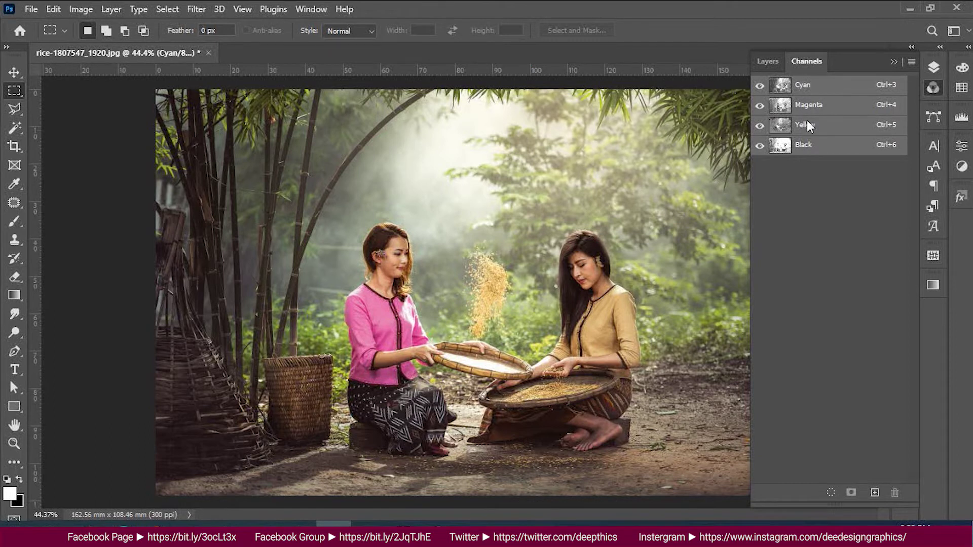
# View each of the four channels, and copy the entire Black channel image with a rectangular marquee selection
pyautogui.click(810, 86)
pyautogui.click(813, 104)
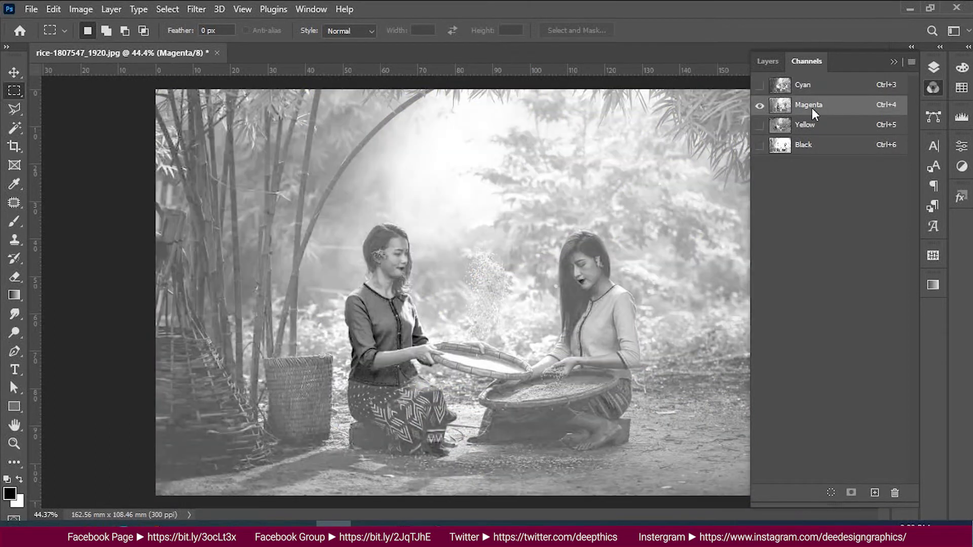
pyautogui.click(813, 125)
pyautogui.click(811, 144)
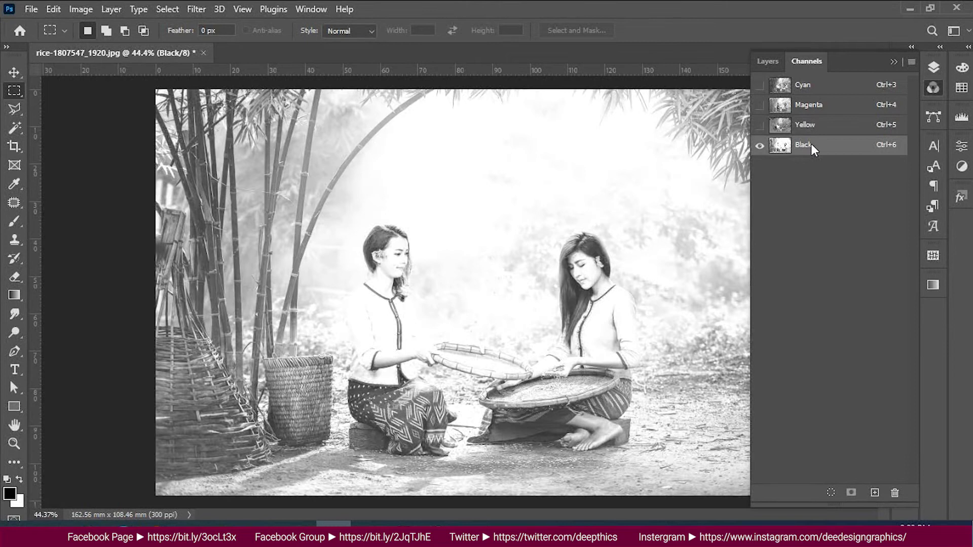
pyautogui.moveTo(146, 90); pyautogui.dragTo(880, 513)
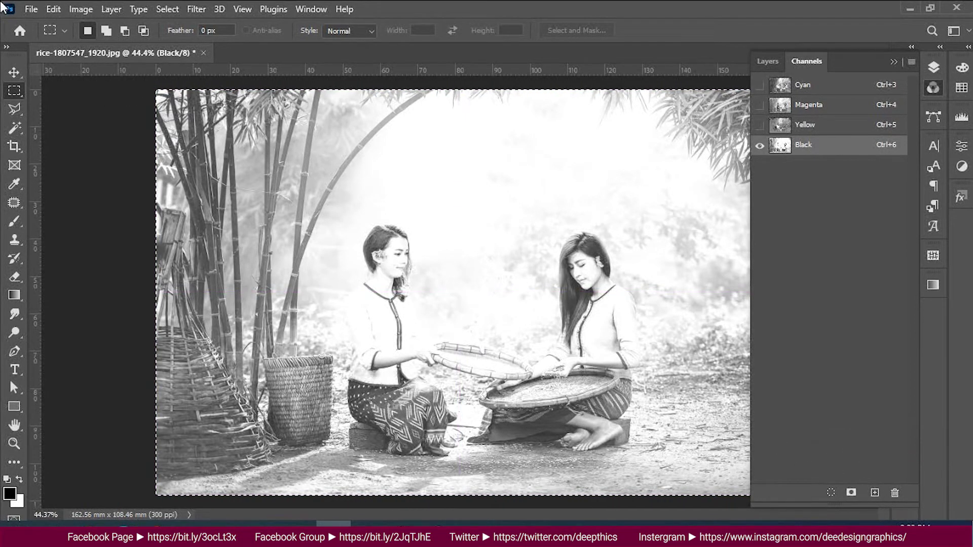
pyautogui.click(54, 9)
pyautogui.click(109, 105)
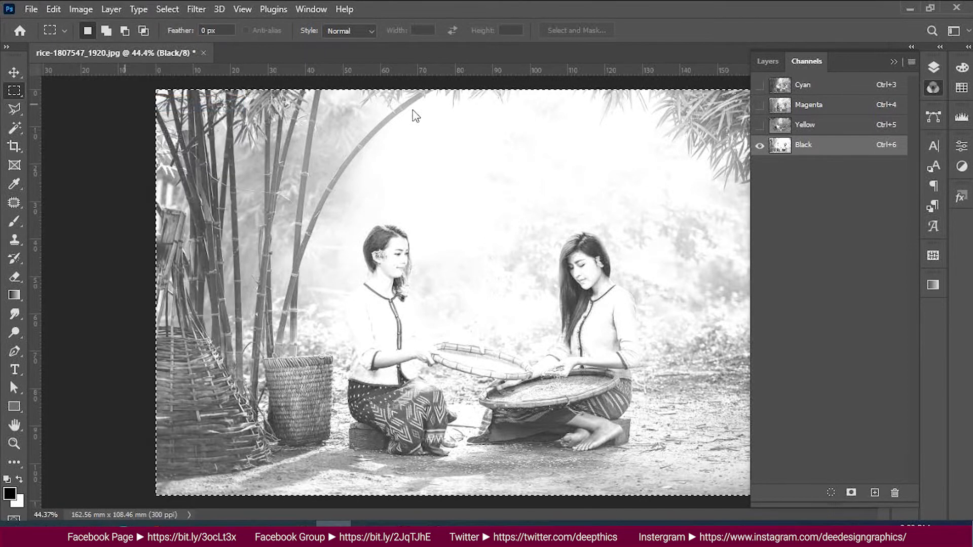
# Paste the copied Black channel image into the Magenta channel
pyautogui.click(813, 84)
pyautogui.click(813, 105)
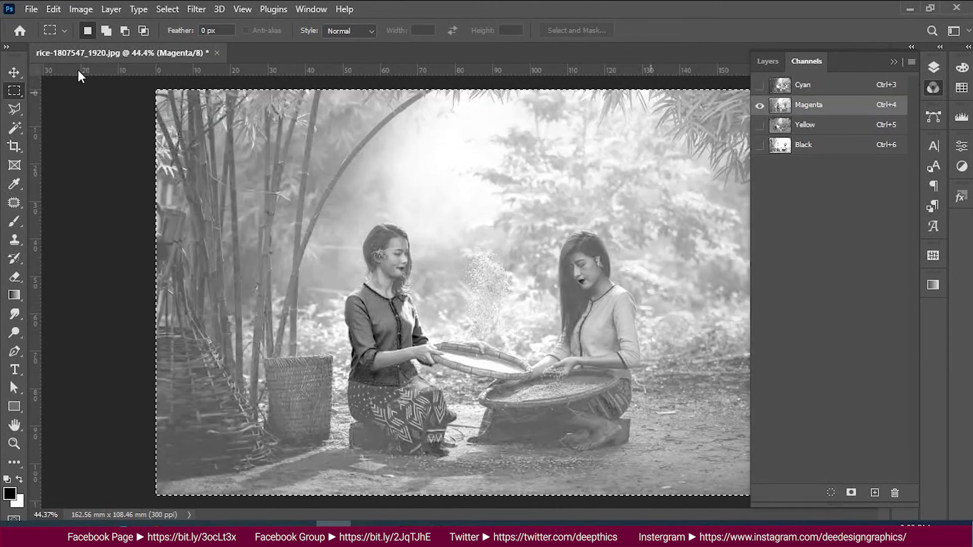
pyautogui.click(81, 9)
pyautogui.moveTo(53, 9)
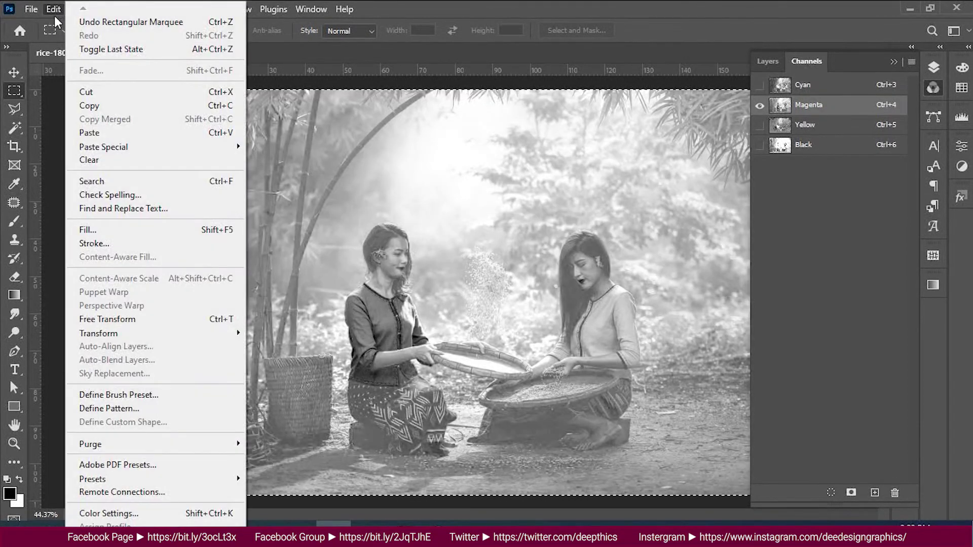
pyautogui.click(88, 128)
# Fill the Yellow channel with White
pyautogui.click(813, 125)
pyautogui.click(53, 9)
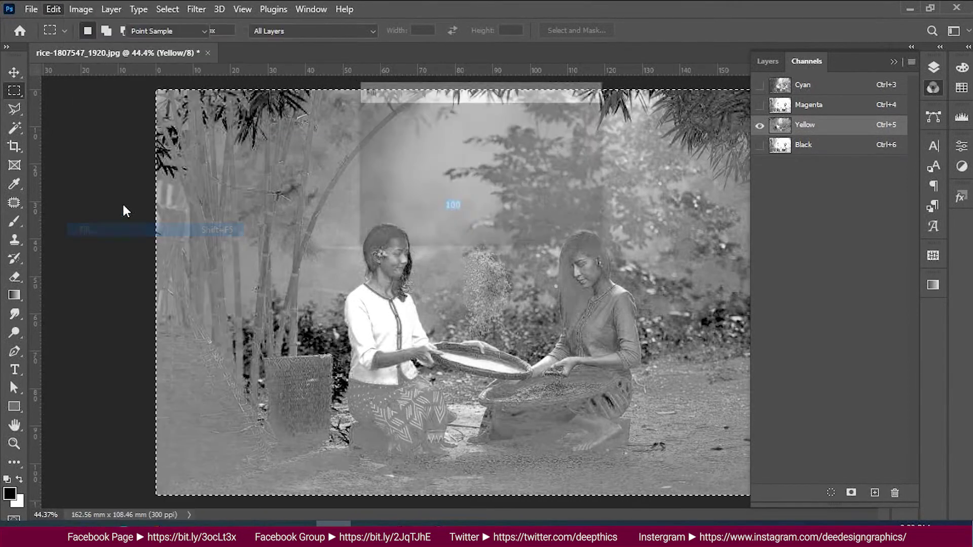
pyautogui.click(573, 113)
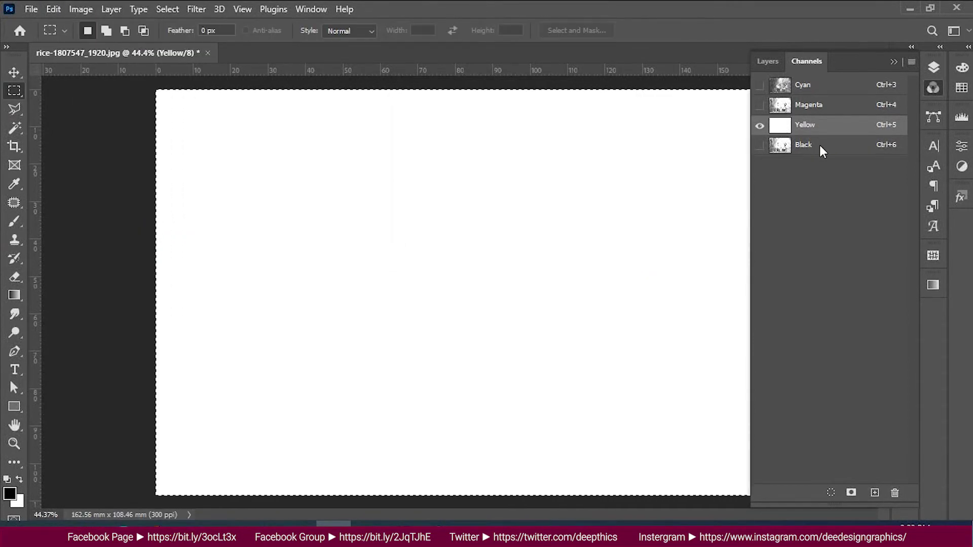
# Fill the Black channel with White, and display only the Cyan and Magenta channels together
pyautogui.click(814, 145)
pyautogui.click(53, 10)
pyautogui.click(100, 231)
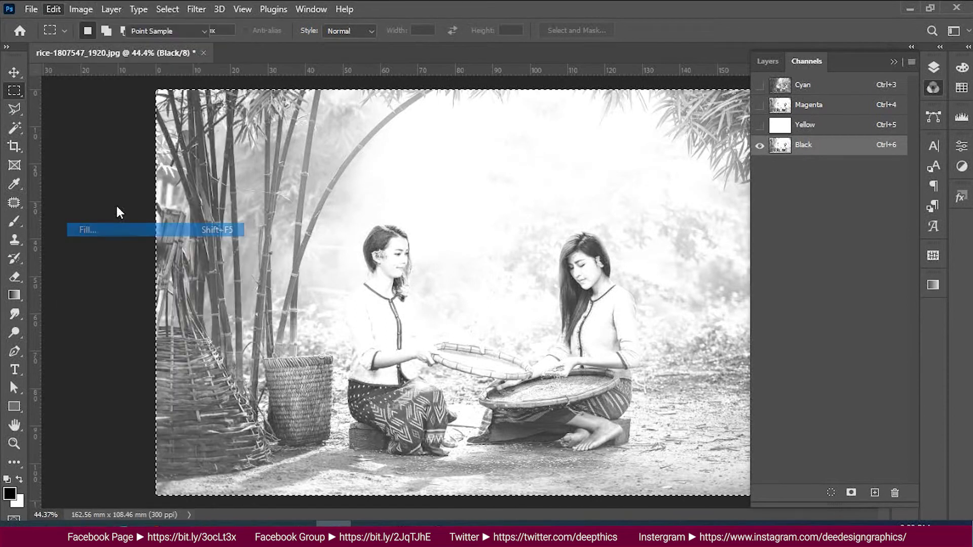
pyautogui.click(567, 117)
pyautogui.click(841, 83)
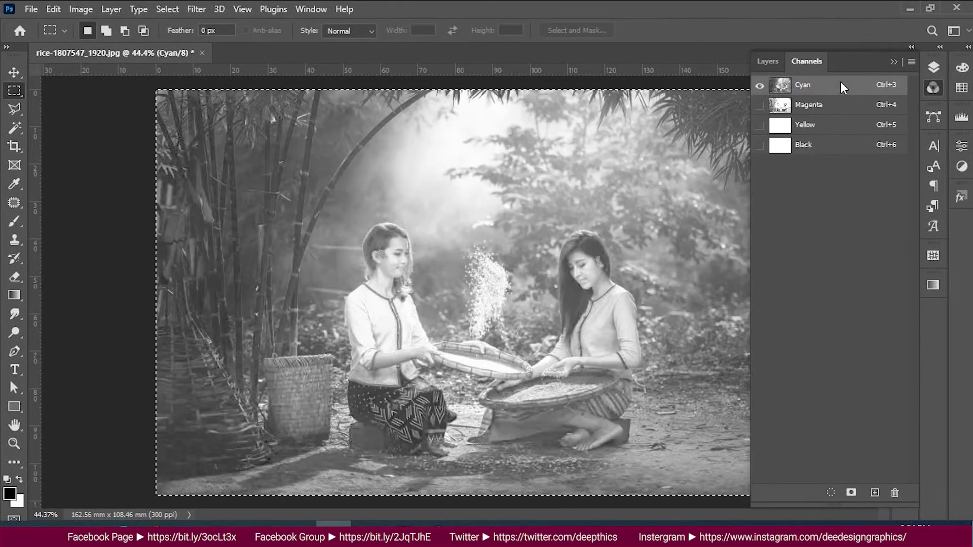
pyautogui.keyDown('shift'); pyautogui.click(835, 105); pyautogui.keyUp('shift')
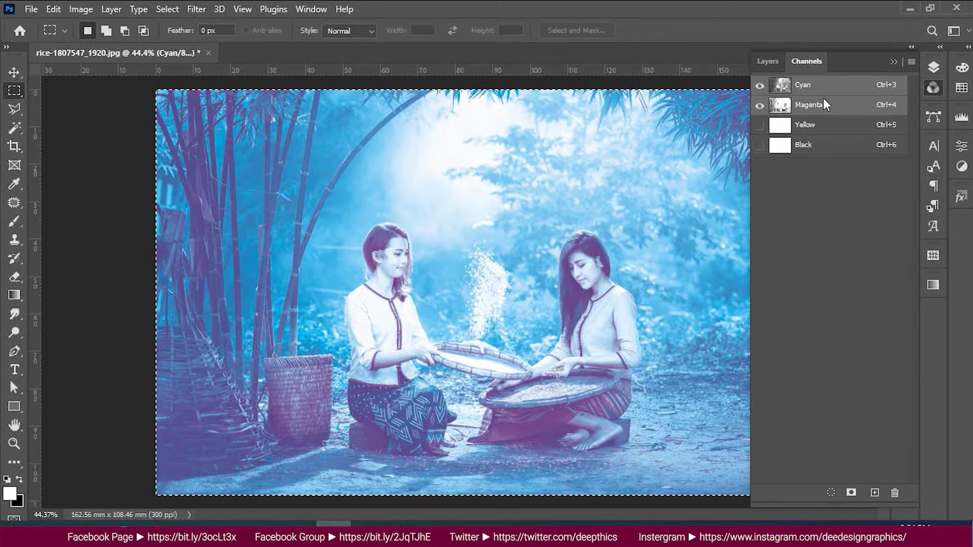
# Set the Cyan spot channel's ink color to green #0f9b5e and show the Magenta channel together with it
pyautogui.click(783, 86)
pyautogui.doubleClick(782, 85)
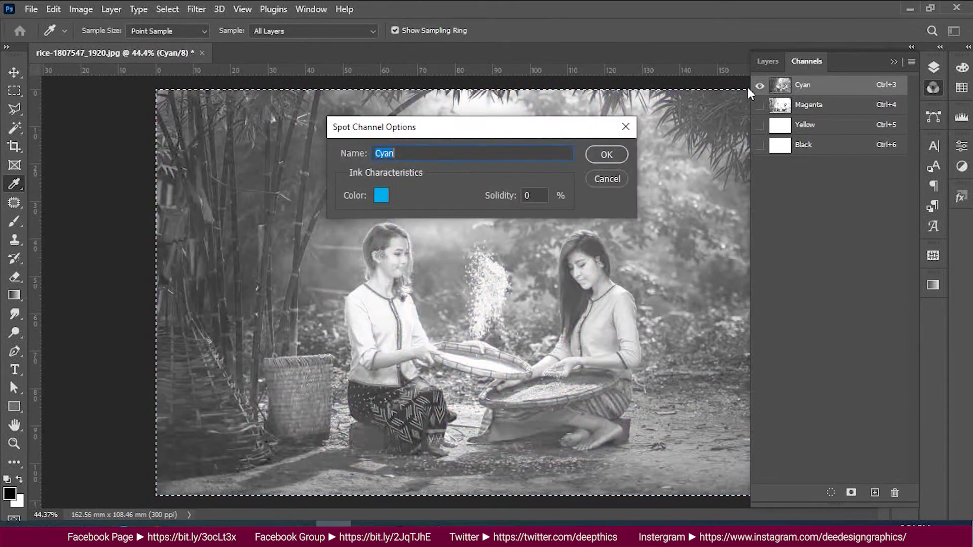
pyautogui.click(385, 194)
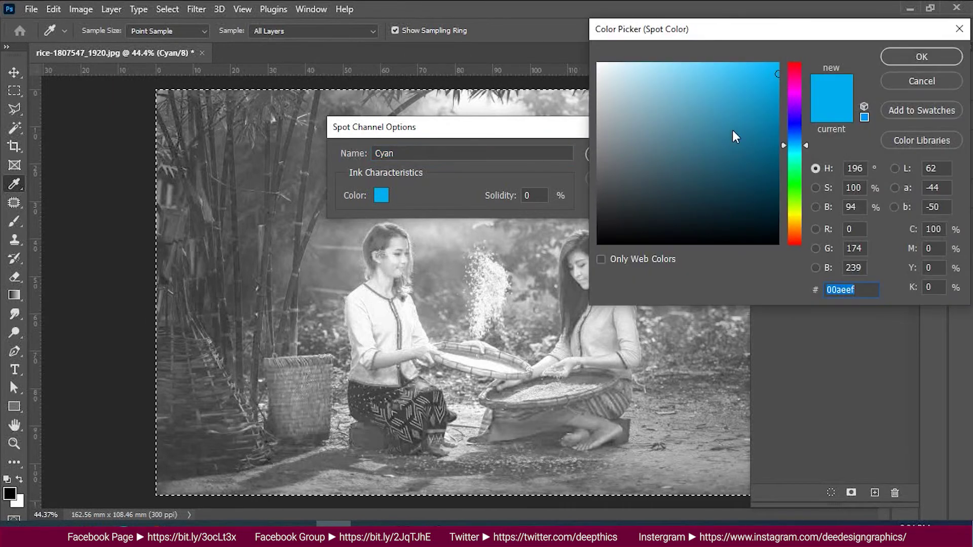
pyautogui.moveTo(805, 142); pyautogui.dragTo(807, 166)
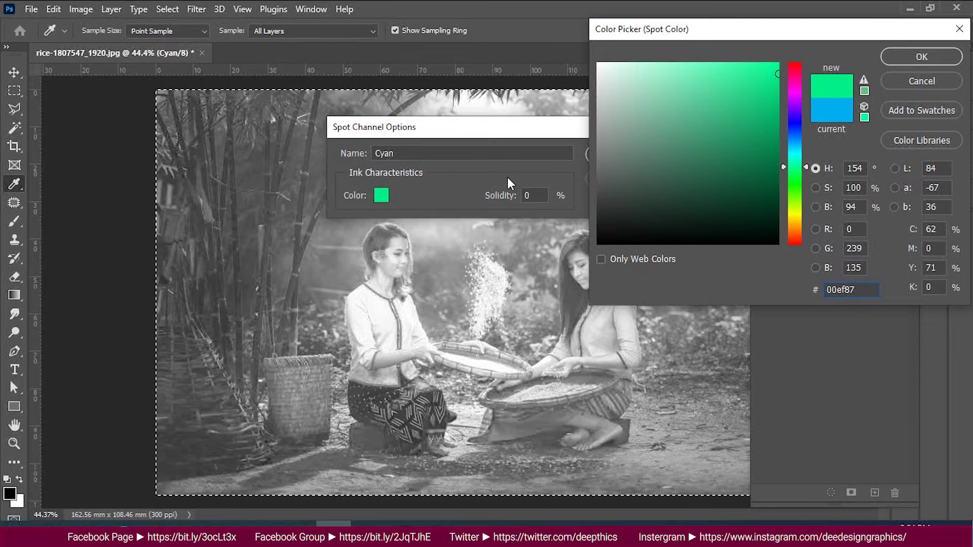
pyautogui.click(761, 134)
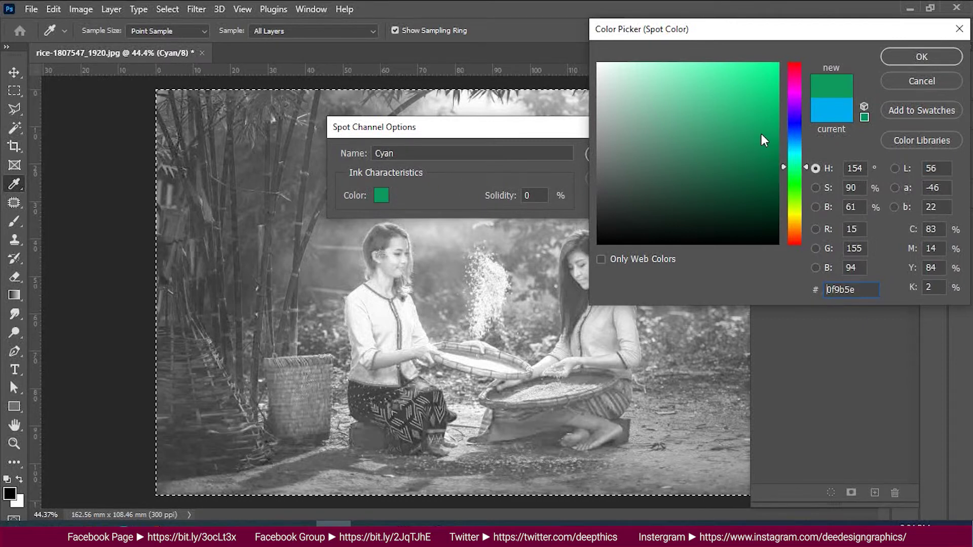
pyautogui.click(911, 57)
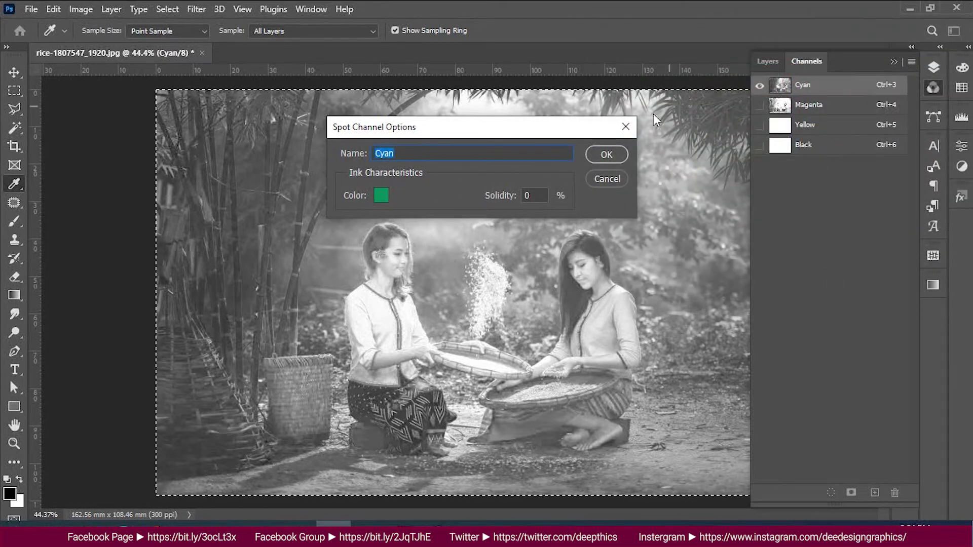
pyautogui.click(607, 155)
pyautogui.press('m')
pyautogui.click(759, 105)
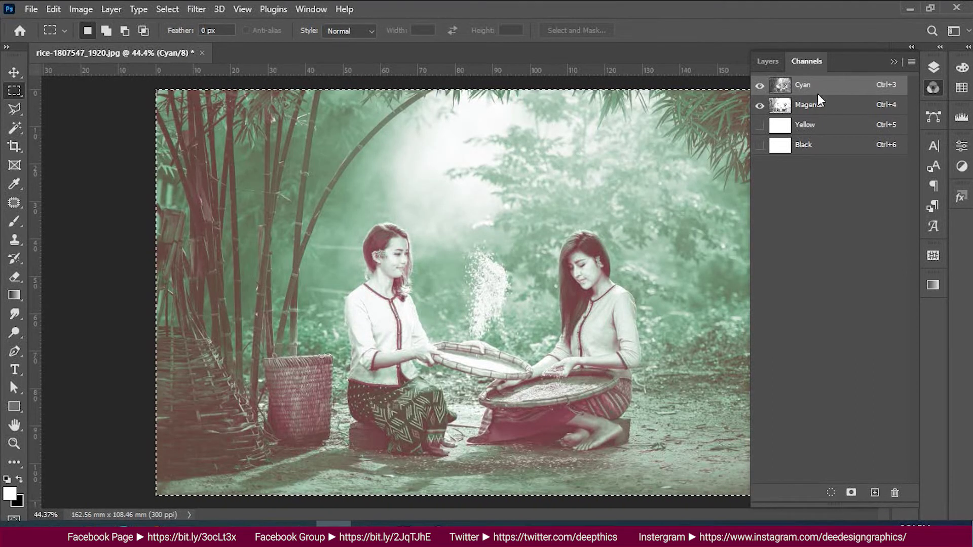
# Try blue shades such as #1433b7 as the Magenta spot channel's ink color
pyautogui.doubleClick(780, 105)
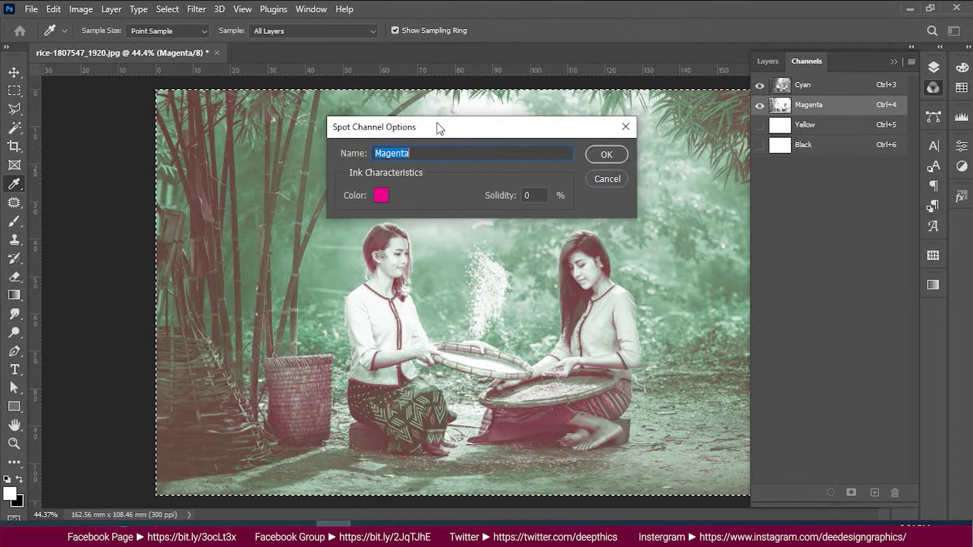
pyautogui.click(382, 196)
pyautogui.click(757, 163)
pyautogui.click(795, 128)
pyautogui.click(760, 120)
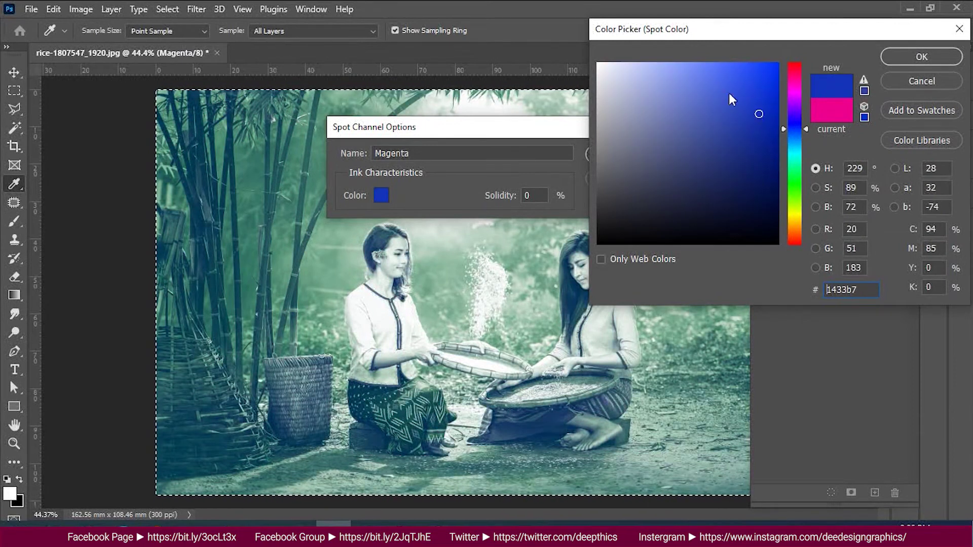
pyautogui.click(749, 83)
# Set the Magenta spot channel's ink color to olive #7e7a14
pyautogui.click(793, 217)
pyautogui.click(759, 142)
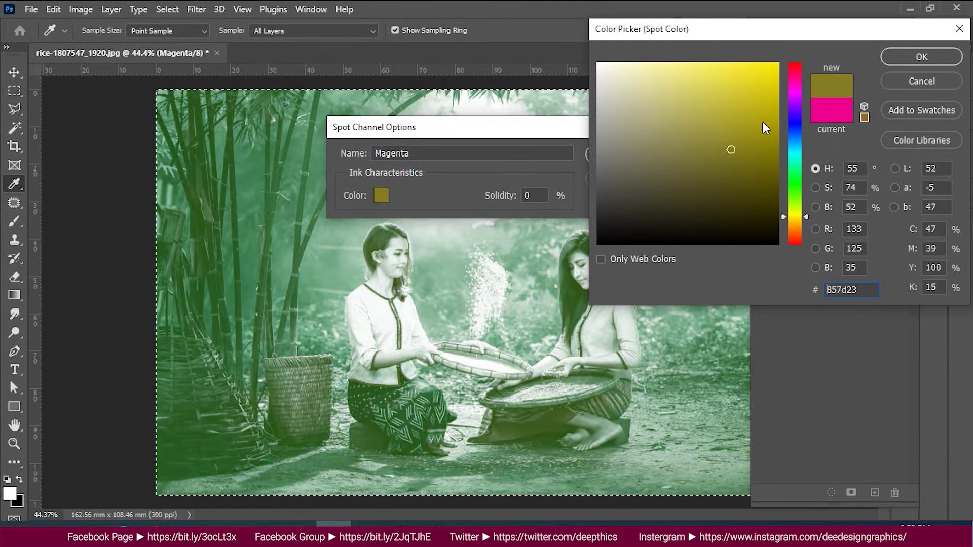
pyautogui.click(793, 218)
pyautogui.click(719, 80)
pyautogui.click(748, 152)
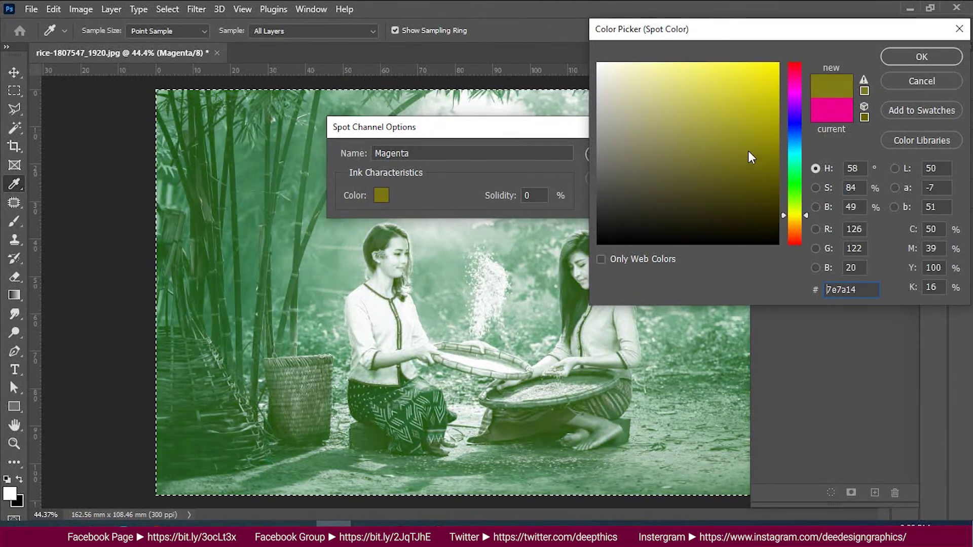
pyautogui.press('Return')
pyautogui.click(607, 154)
# Change the Cyan spot channel's ink color to a brighter, lighter green
pyautogui.doubleClick(780, 85)
pyautogui.click(522, 166)
pyautogui.moveTo(765, 152)
pyautogui.mouseDown()
pyautogui.moveTo(761, 95)
pyautogui.moveTo(720, 68)
pyautogui.mouseUp()
pyautogui.click(921, 56)
pyautogui.click(607, 155)
# Change the Magenta spot channel's ink color to a reddish orange
pyautogui.doubleClick(779, 104)
pyautogui.click(522, 166)
pyautogui.click(794, 242)
pyautogui.click(759, 118)
pyautogui.click(921, 57)
pyautogui.click(607, 155)
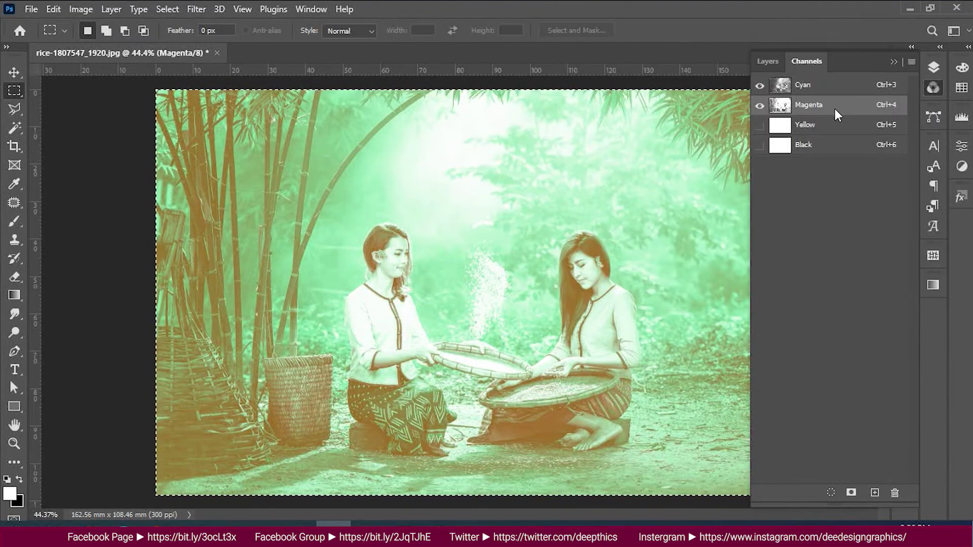
# Apply Levels to the Magenta channel with the black input level at 34 and the white input at 255
pyautogui.click(77, 11)
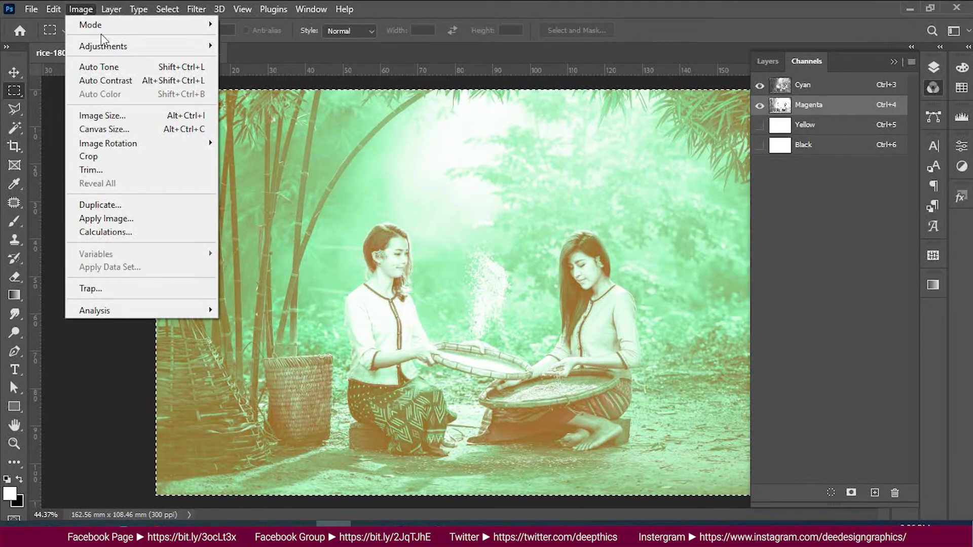
pyautogui.moveTo(105, 50)
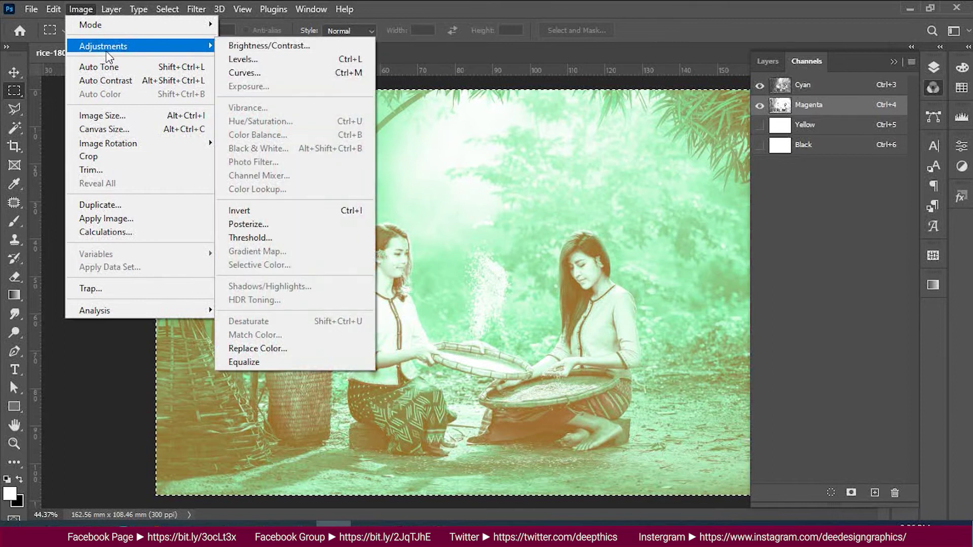
pyautogui.click(278, 59)
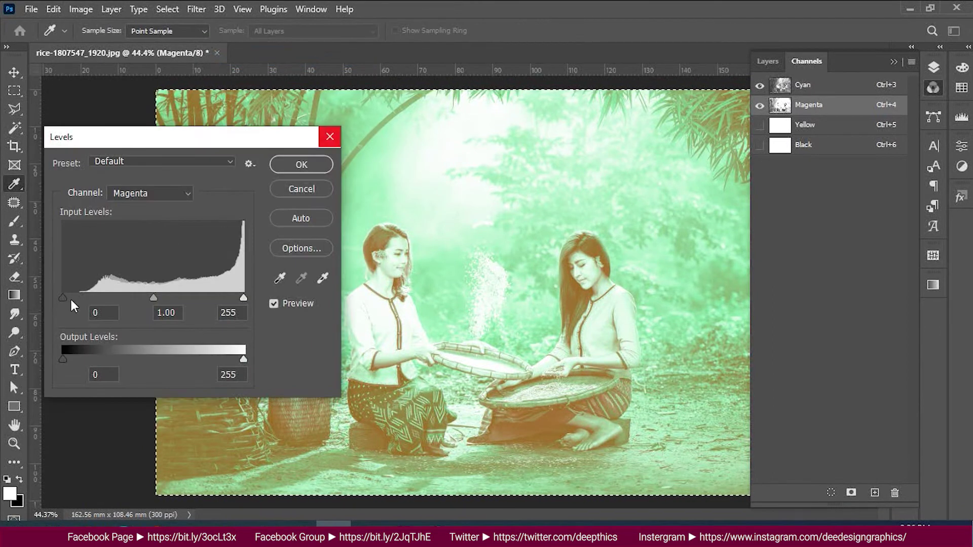
pyautogui.moveTo(61, 297); pyautogui.dragTo(87, 297)
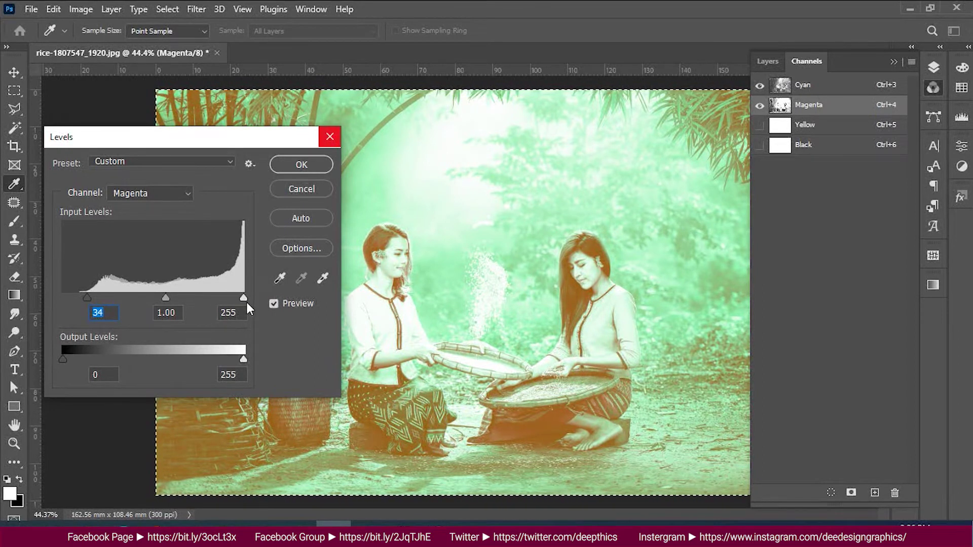
pyautogui.moveTo(244, 297)
pyautogui.mouseDown()
pyautogui.moveTo(234, 297)
pyautogui.moveTo(243, 297)
pyautogui.mouseUp()
pyautogui.click(274, 162)
# Apply Levels to the Cyan channel with a black input level of 30 and a white input level of 179
pyautogui.hotkey('ctrl', '3')
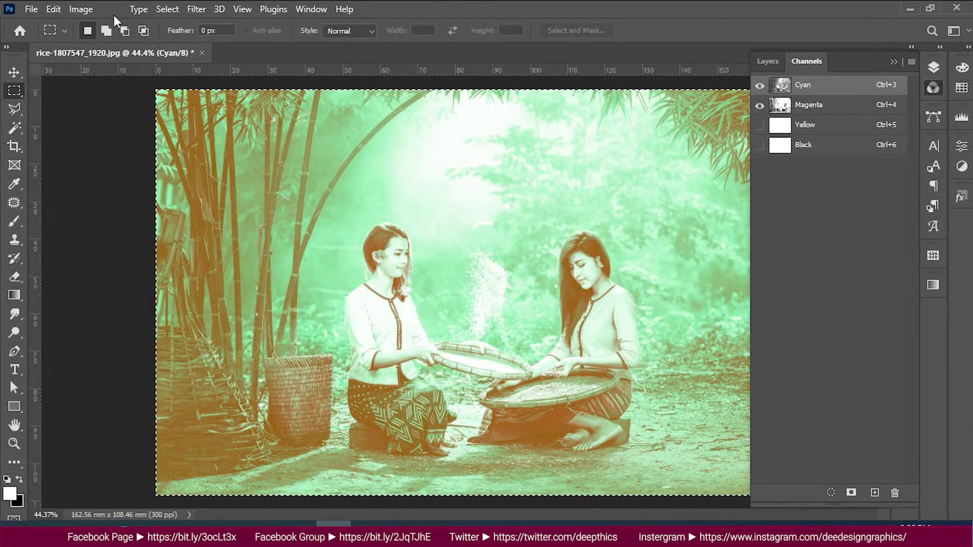
pyautogui.click(53, 10)
pyautogui.click(235, 59)
pyautogui.moveTo(62, 298); pyautogui.dragTo(84, 298)
pyautogui.moveTo(244, 297); pyautogui.dragTo(190, 299)
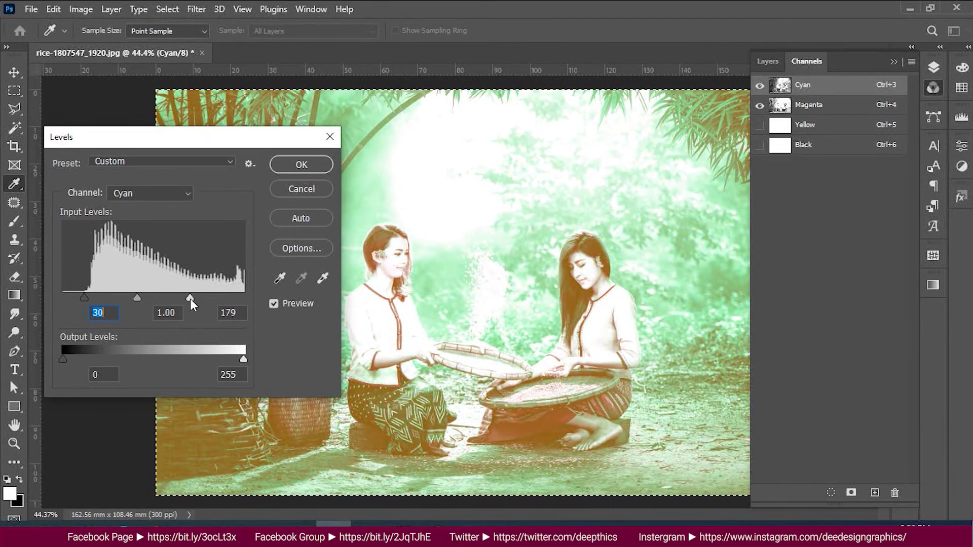
pyautogui.click(309, 165)
# Change the Magenta spot channel's ink color to a stronger red
pyautogui.press('m')
pyautogui.doubleClick(779, 105)
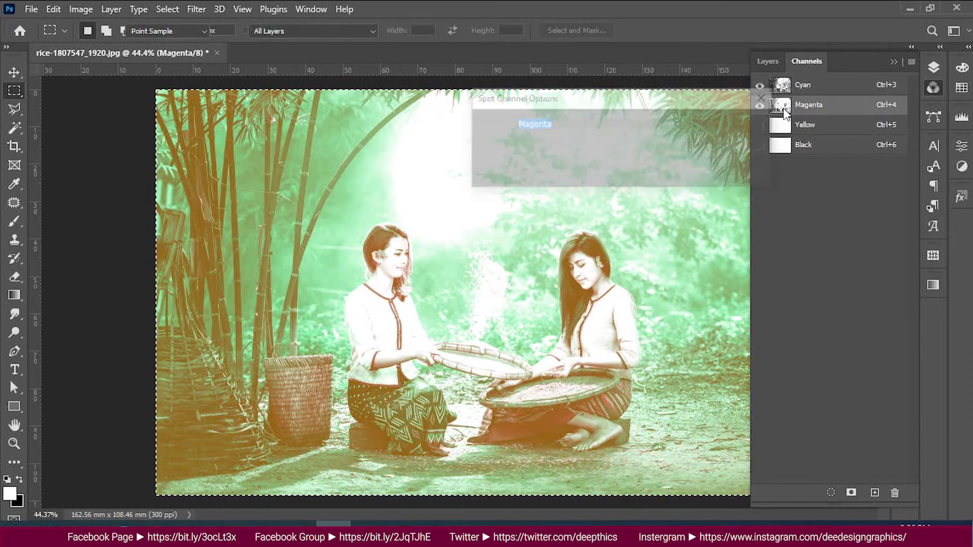
pyautogui.click(522, 166)
pyautogui.moveTo(755, 138)
pyautogui.mouseDown()
pyautogui.moveTo(732, 102)
pyautogui.moveTo(741, 93)
pyautogui.moveTo(750, 162)
pyautogui.moveTo(756, 139)
pyautogui.moveTo(778, 123)
pyautogui.mouseUp()
pyautogui.click(921, 57)
pyautogui.click(766, 98)
# Change the Cyan spot channel's ink color to a darker, more muted green
pyautogui.doubleClick(772, 85)
pyautogui.click(522, 166)
pyautogui.click(921, 56)
pyautogui.press('Return')
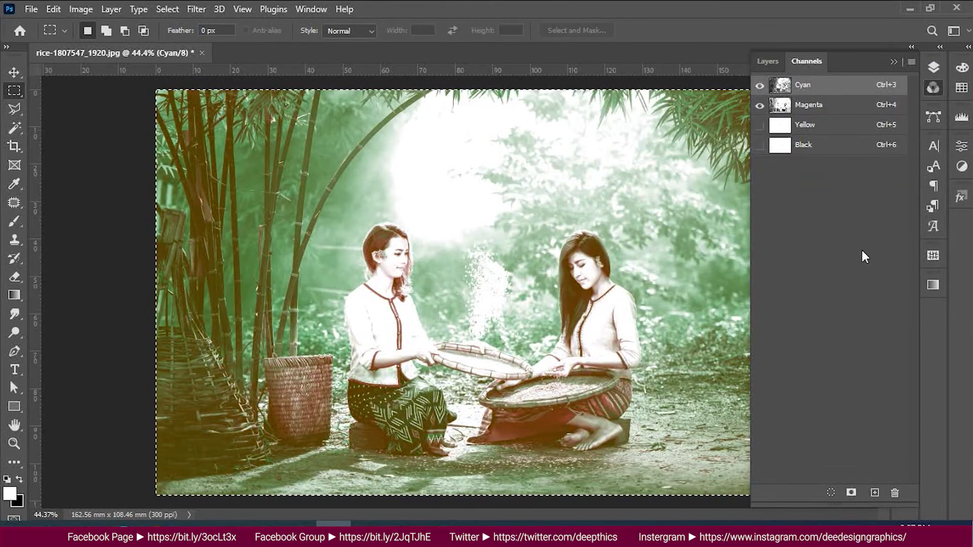
# Save the two-color image as the Photoshop file rice-1807547_1920_FINAL in the 2COL project folder
pyautogui.click(31, 9)
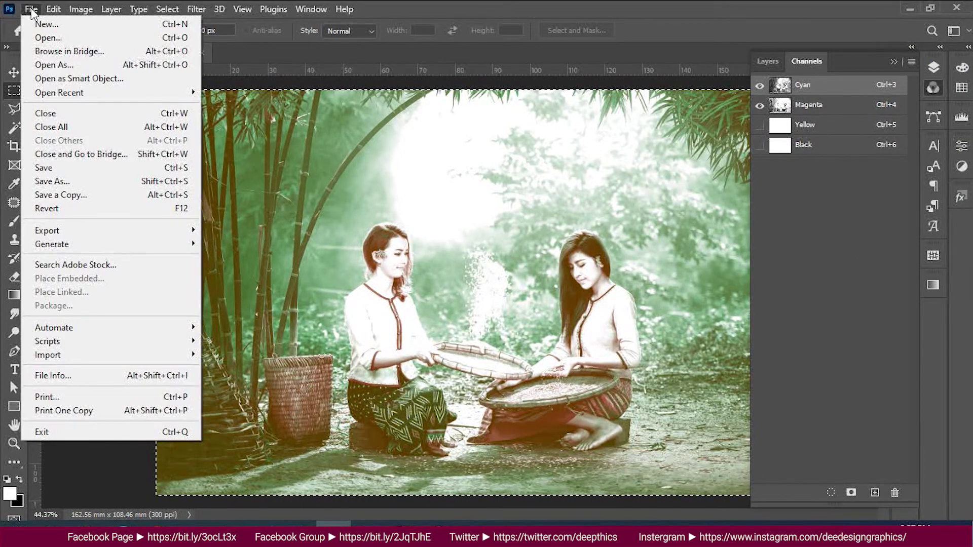
pyautogui.click(74, 166)
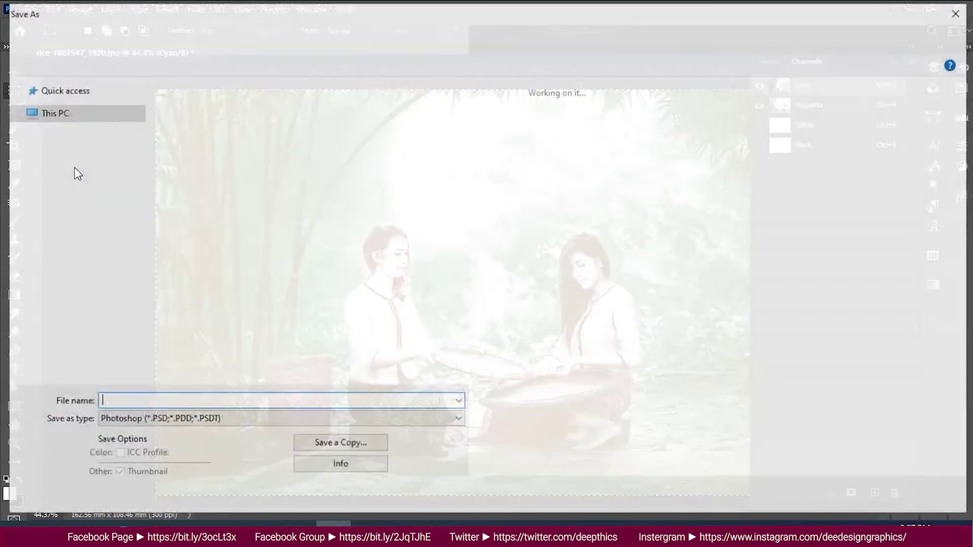
pyautogui.click(276, 37)
pyautogui.doubleClick(185, 120)
pyautogui.click(297, 401)
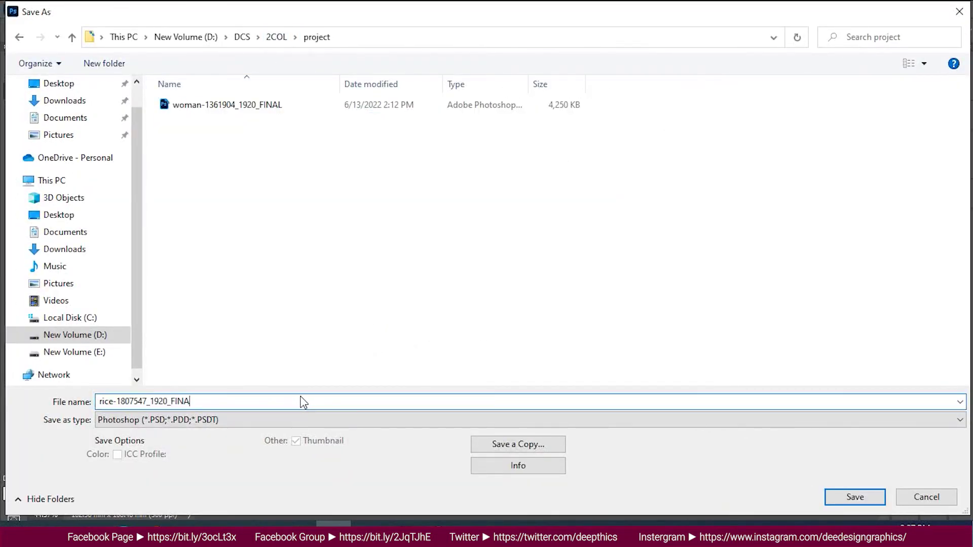
pyautogui.press('Return')
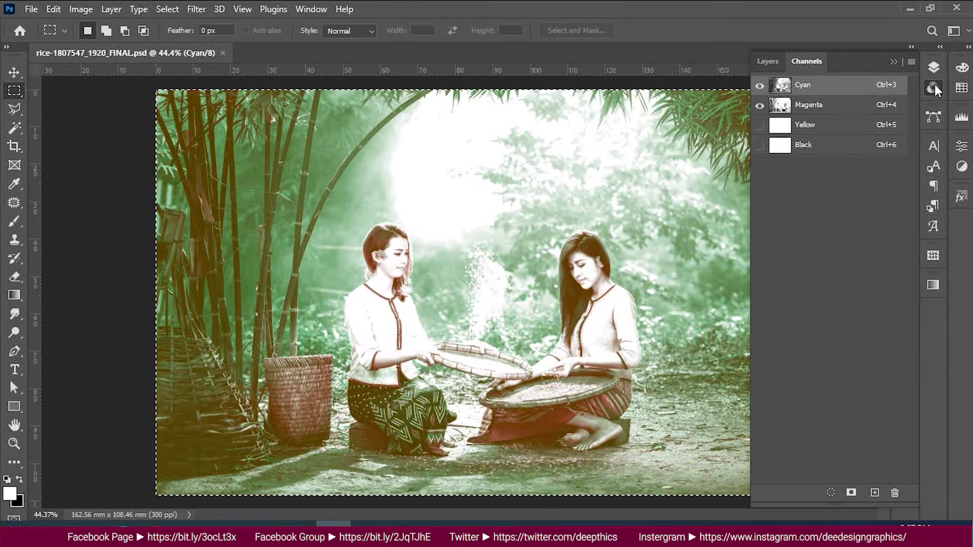
# Open the original color photo rice-1807547_1920 from the 2COL images folder
pyautogui.click(31, 9)
pyautogui.click(49, 37)
pyautogui.click(280, 36)
pyautogui.doubleClick(196, 122)
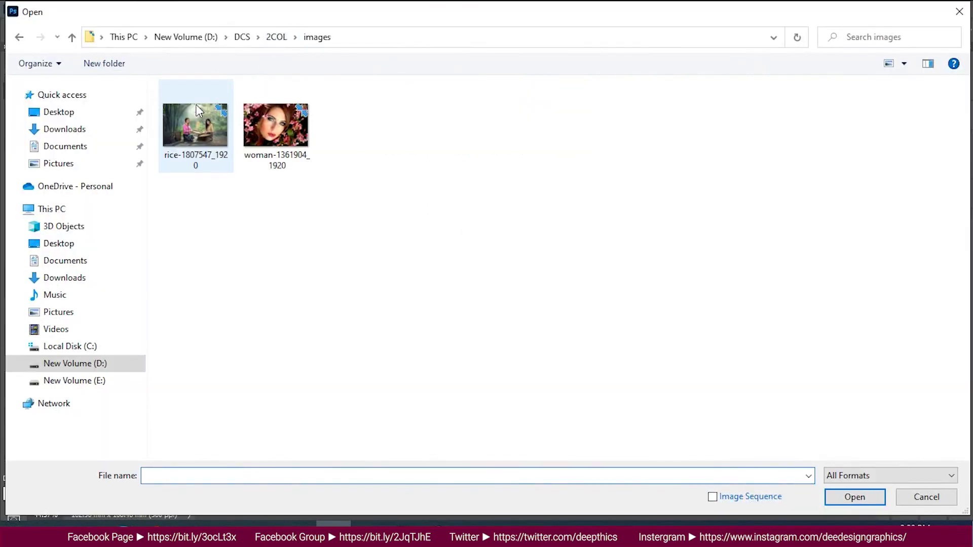
pyautogui.doubleClick(190, 129)
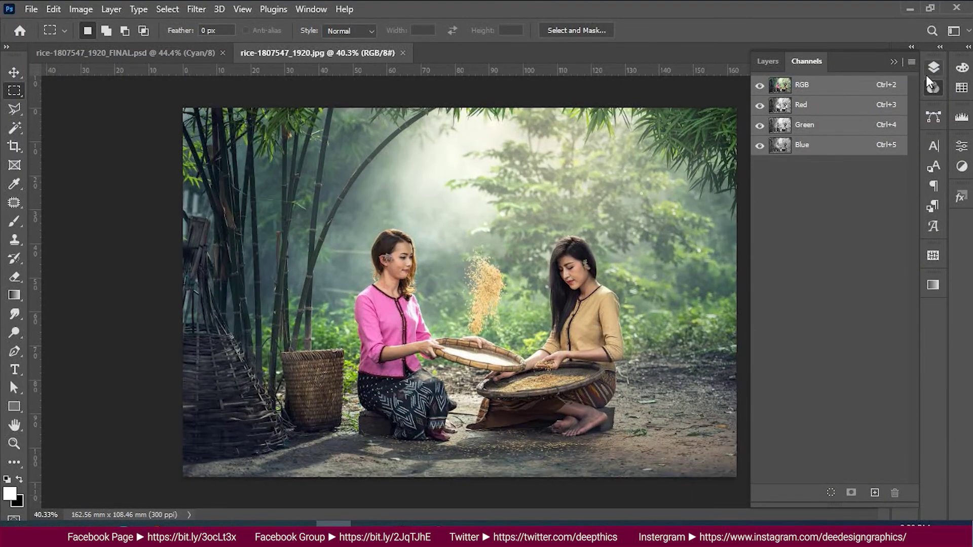
# Convert the reopened original photo to CMYK color mode and accept the profile conversion
pyautogui.click(75, 9)
pyautogui.moveTo(90, 24)
pyautogui.click(250, 90)
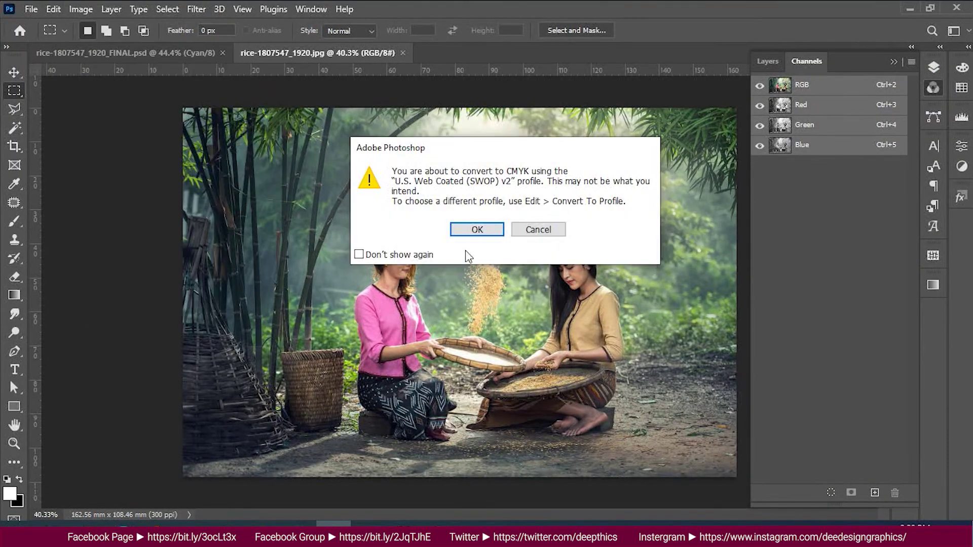
pyautogui.click(474, 232)
# Compare the original's Cyan, Black and Magenta channels, and copy the entire Magenta channel image
pyautogui.click(821, 105)
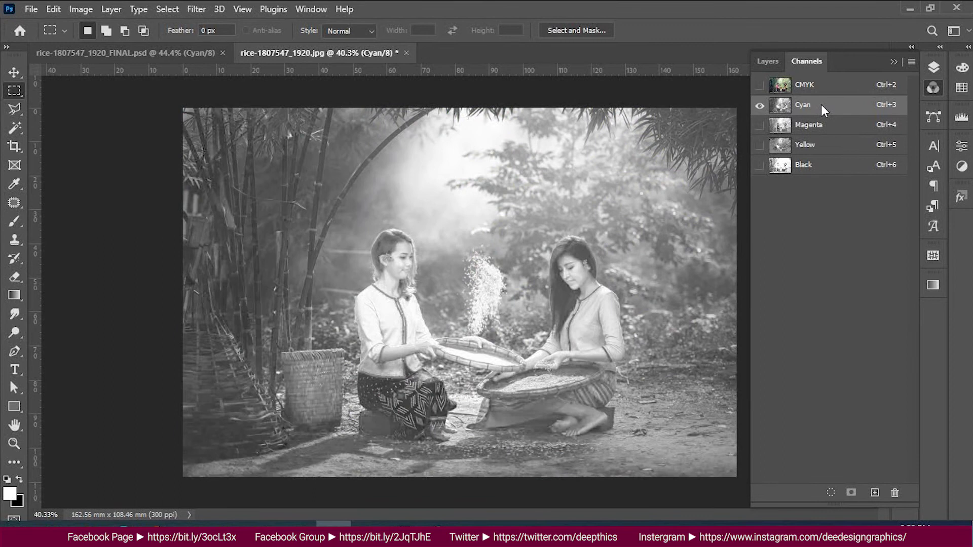
pyautogui.click(819, 164)
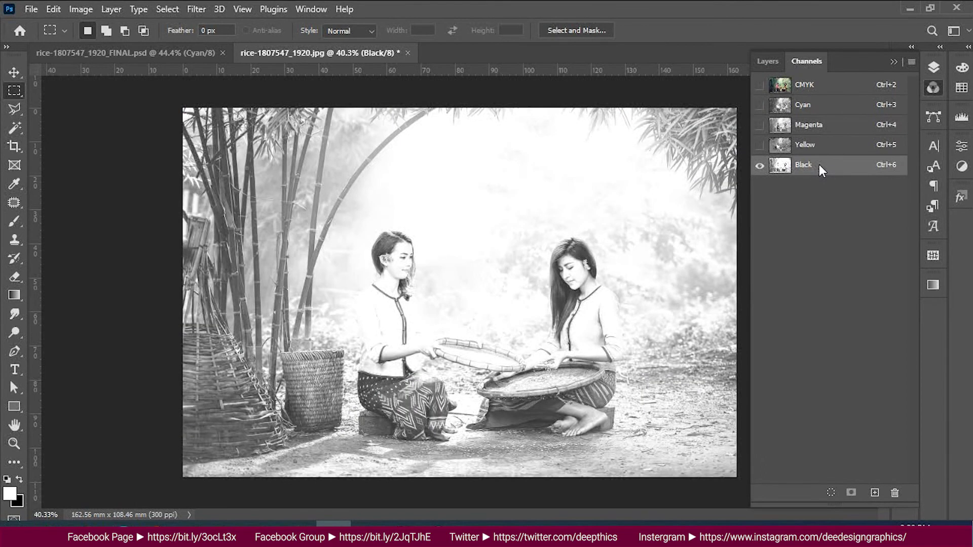
pyautogui.click(820, 126)
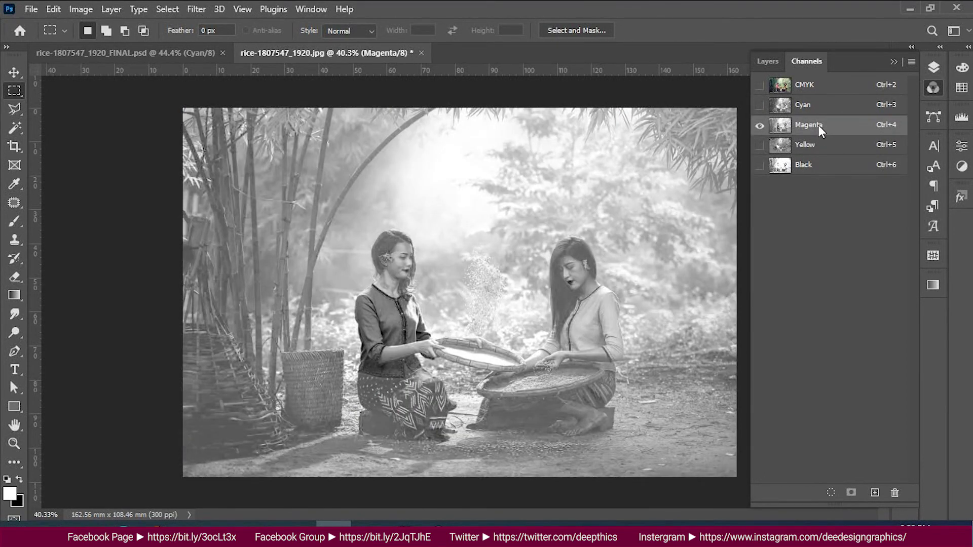
pyautogui.moveTo(180, 104); pyautogui.dragTo(752, 512)
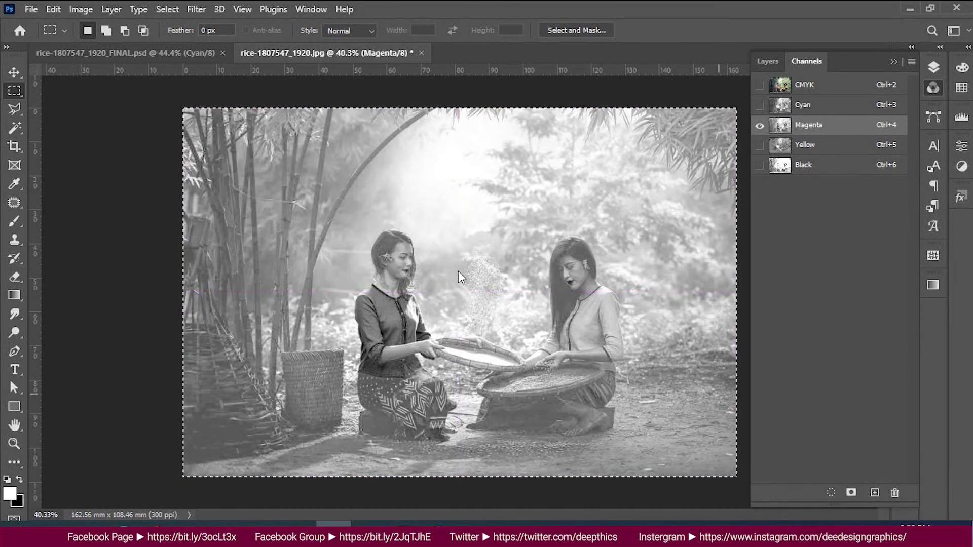
pyautogui.click(53, 9)
pyautogui.click(108, 107)
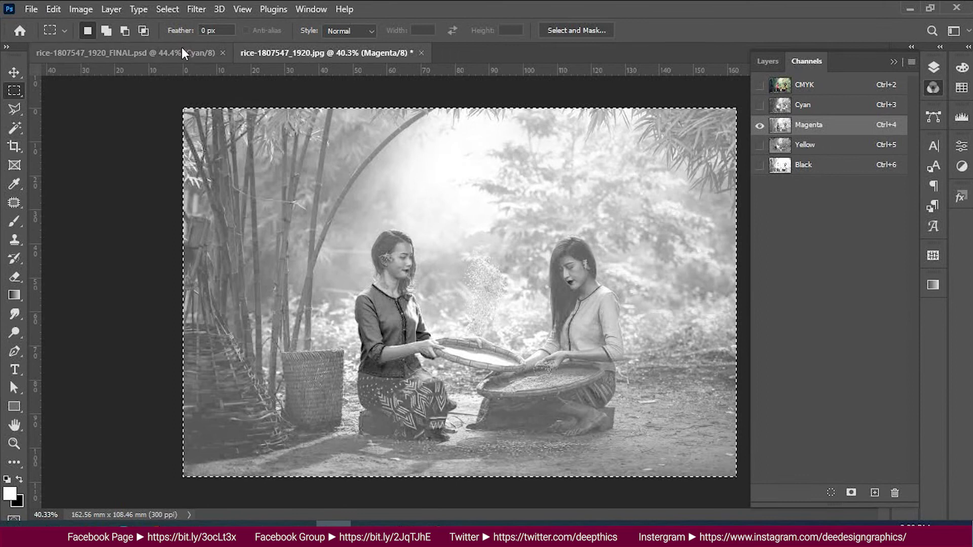
# Paste the copied channel image into the Magenta spot channel of rice-1807547_1920_FINAL.psd
pyautogui.click(181, 47)
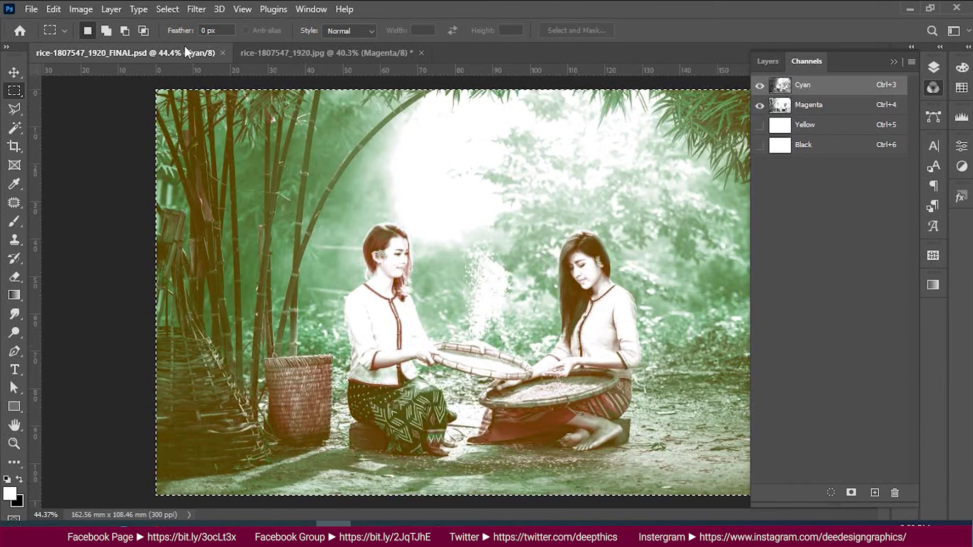
pyautogui.click(817, 103)
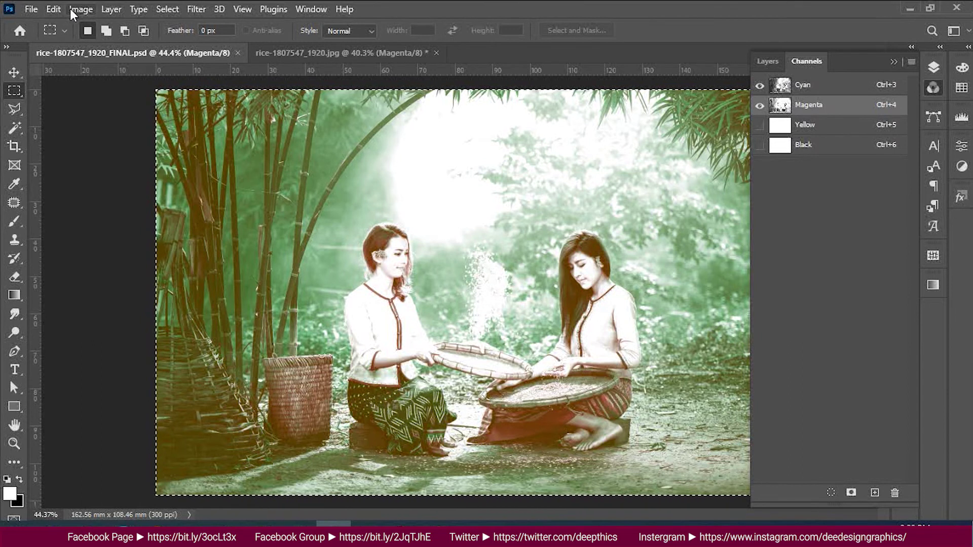
pyautogui.click(53, 8)
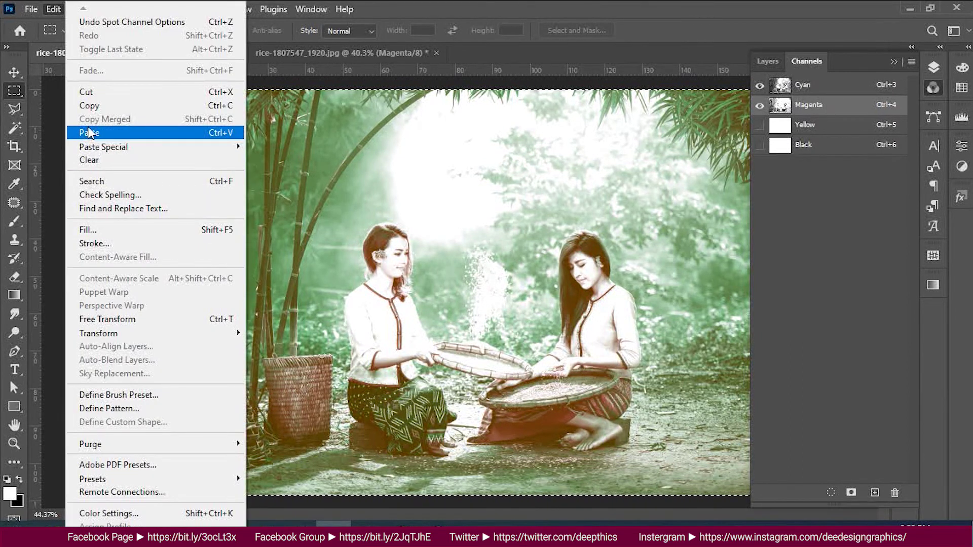
pyautogui.click(90, 132)
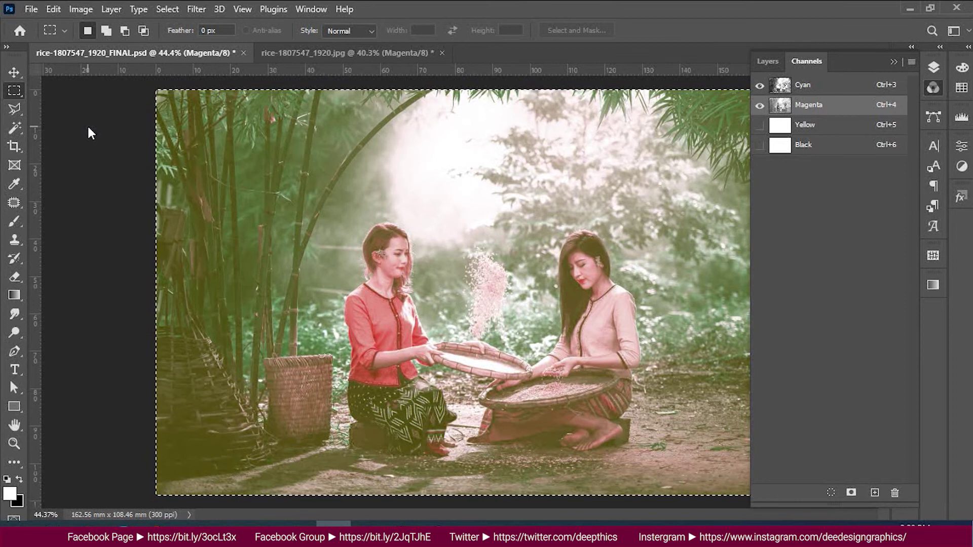